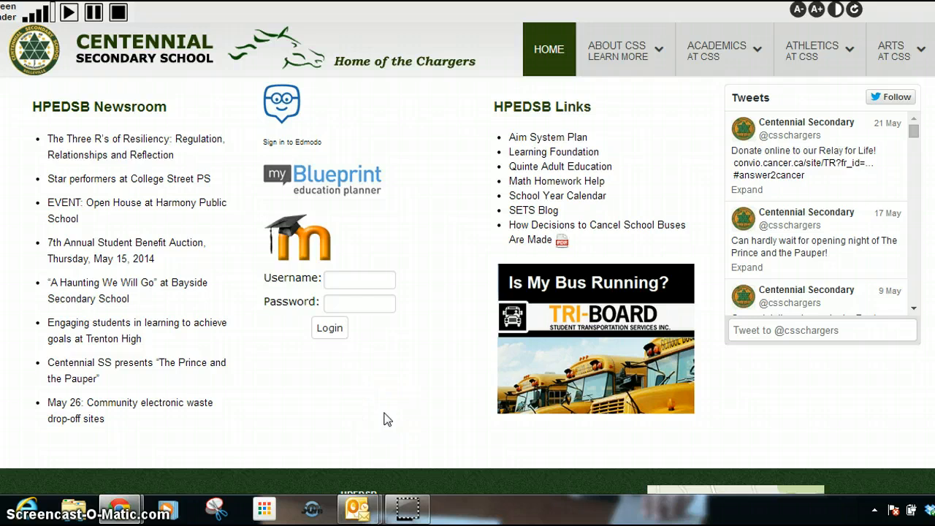
Go to the Moira Secondary School website on hpedsb.on.ca.
scroll(387, 412, up, 10)
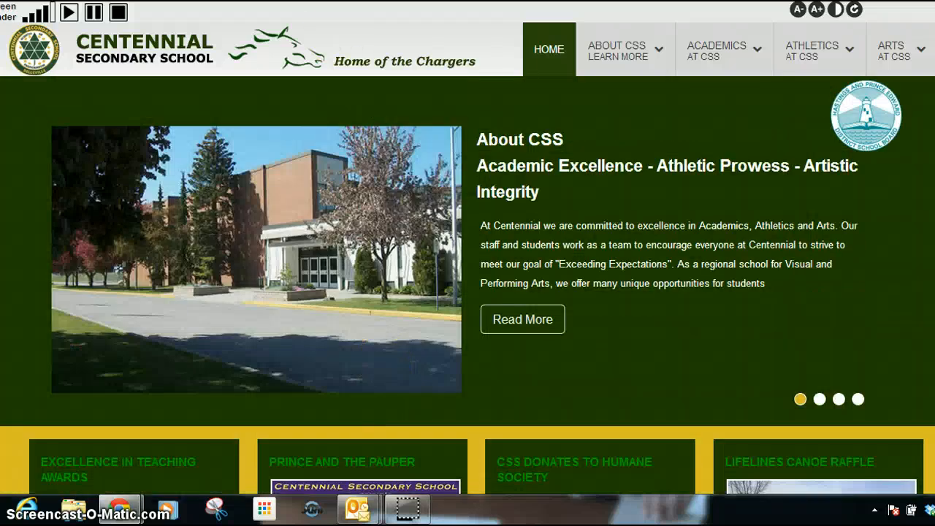
text(hpe)
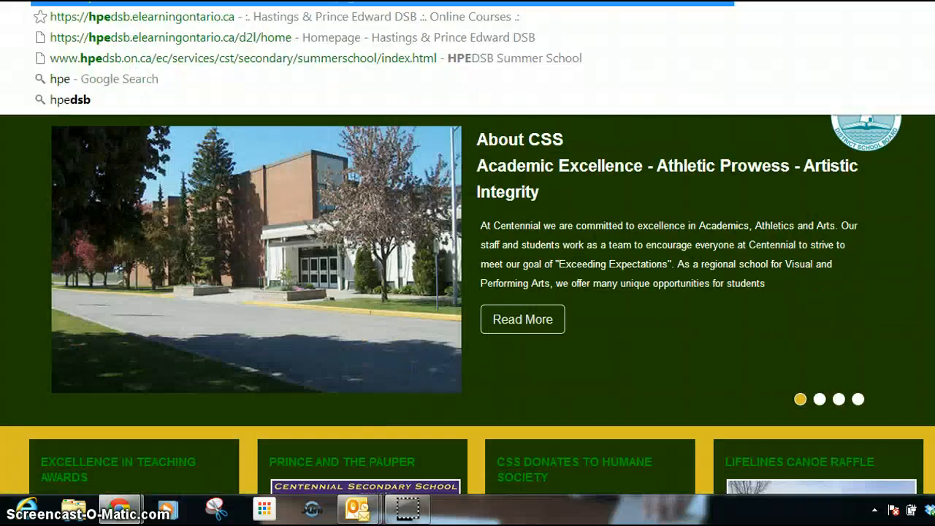
text(dsb.on.ca/ms)
key(Return)
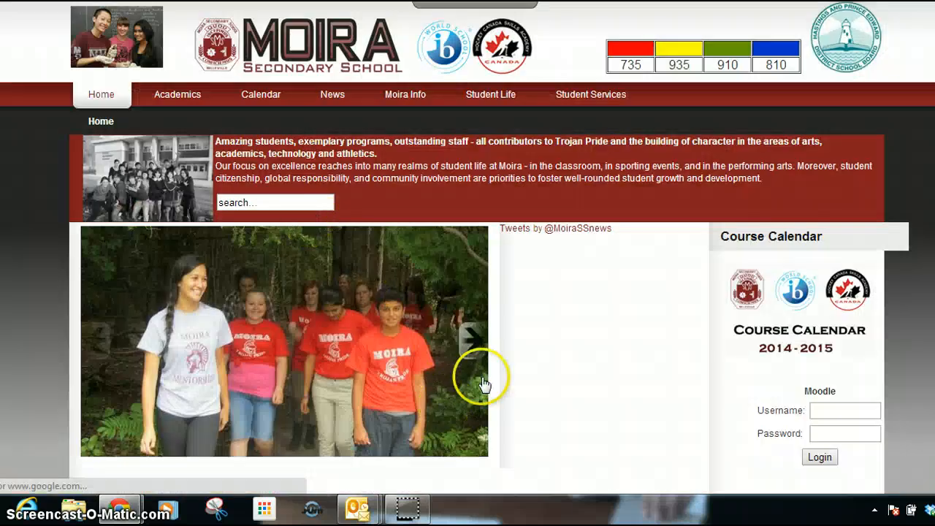
Log in to the D2L course site from the HPEDSB Links section with the teacher's username and account password.
scroll(482, 383, down, 3)
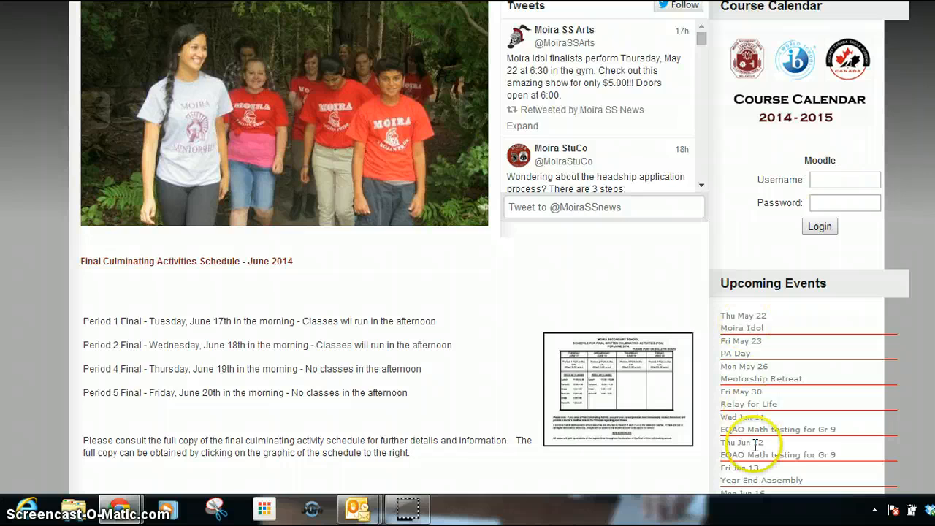
scroll(756, 445, down, 6)
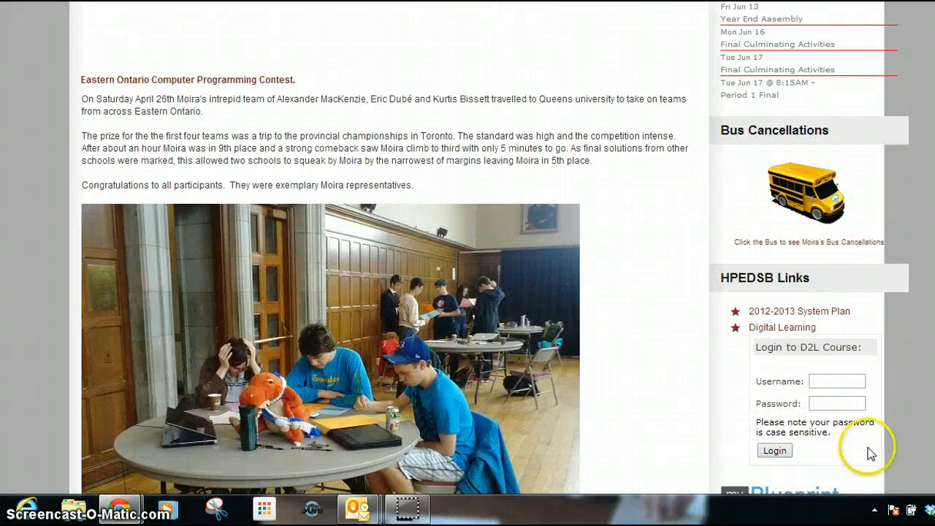
click(832, 375)
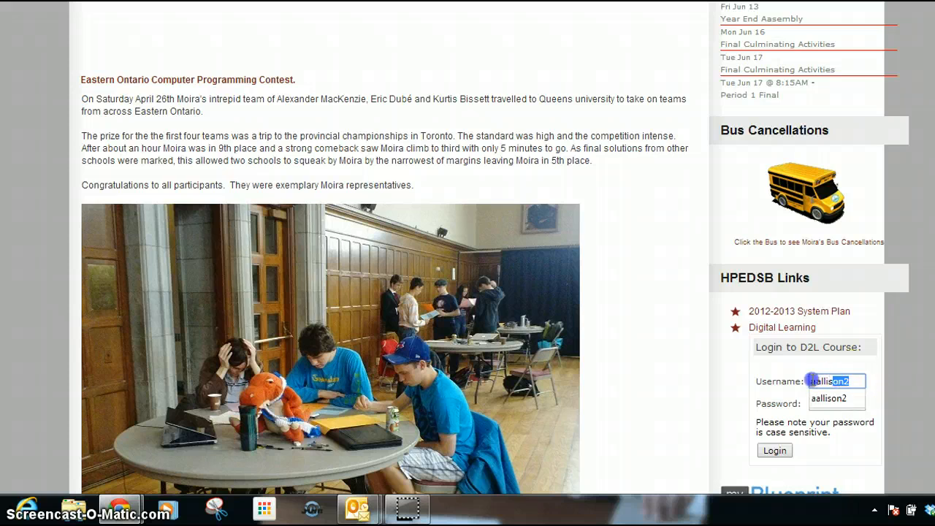
click(612, 371)
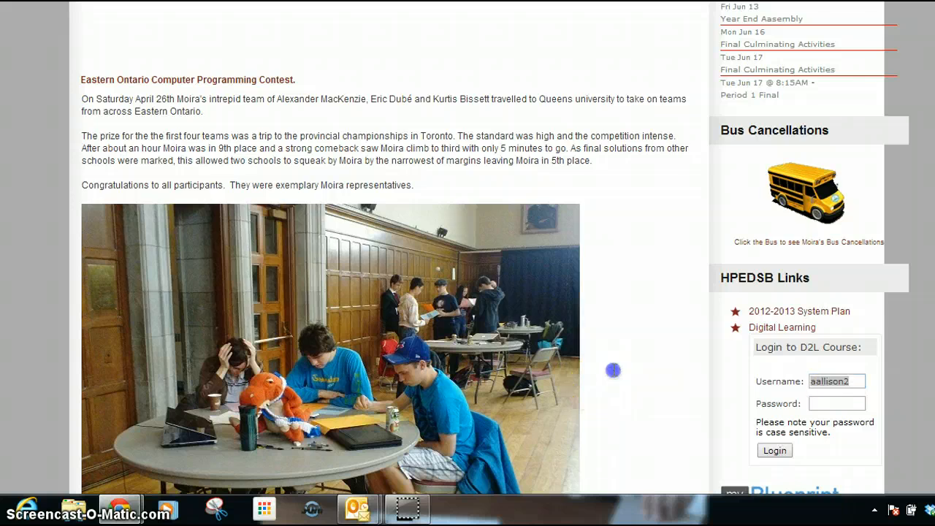
click(847, 405)
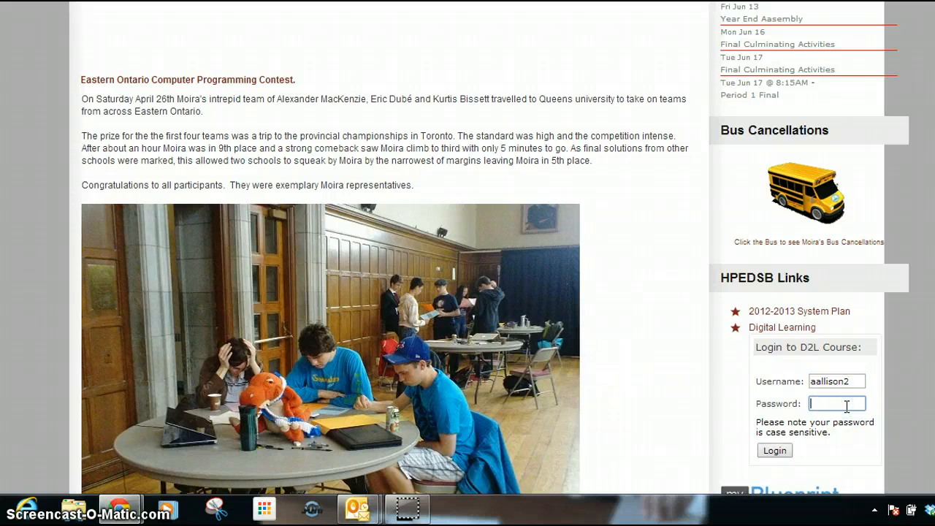
text(•••••)
key(Return)
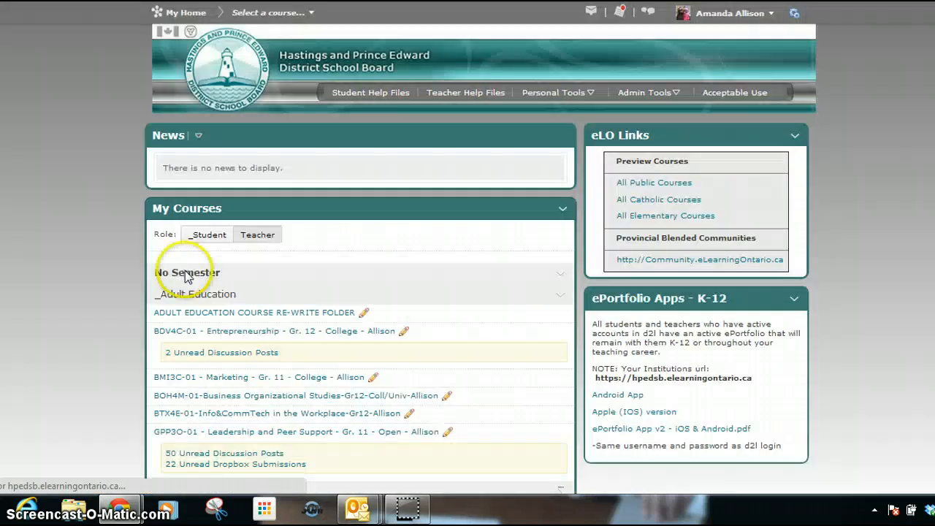
Collapse the Adult Education courses, view the Other courses under the Student role, and return the course list to the Teacher role.
scroll(112, 329, down, 1)
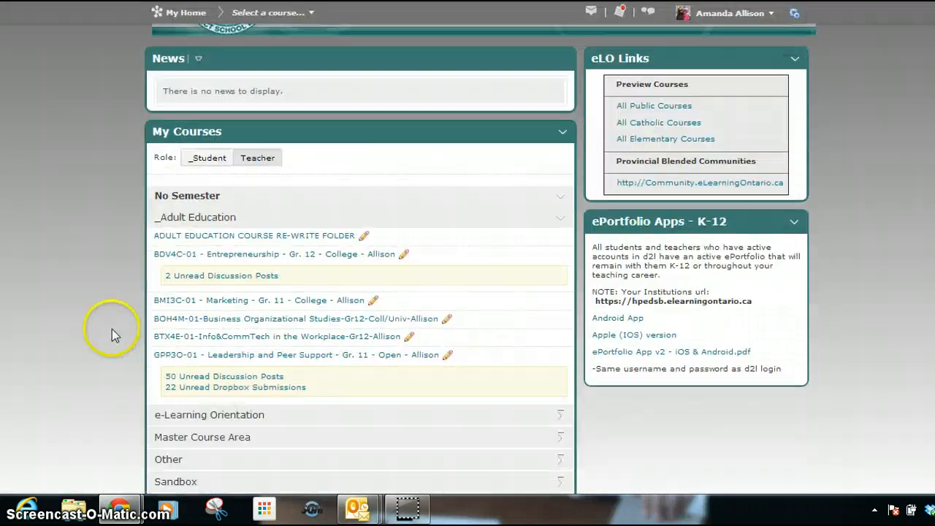
click(560, 218)
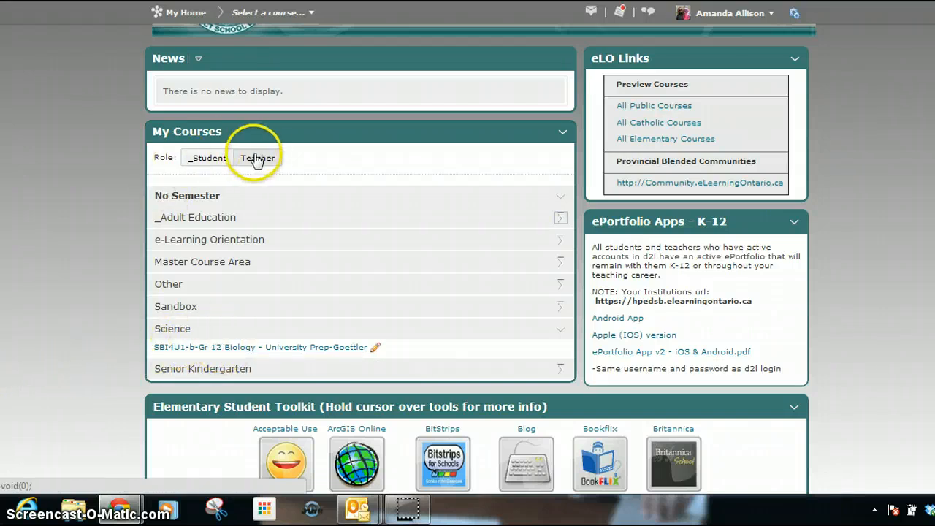
click(201, 159)
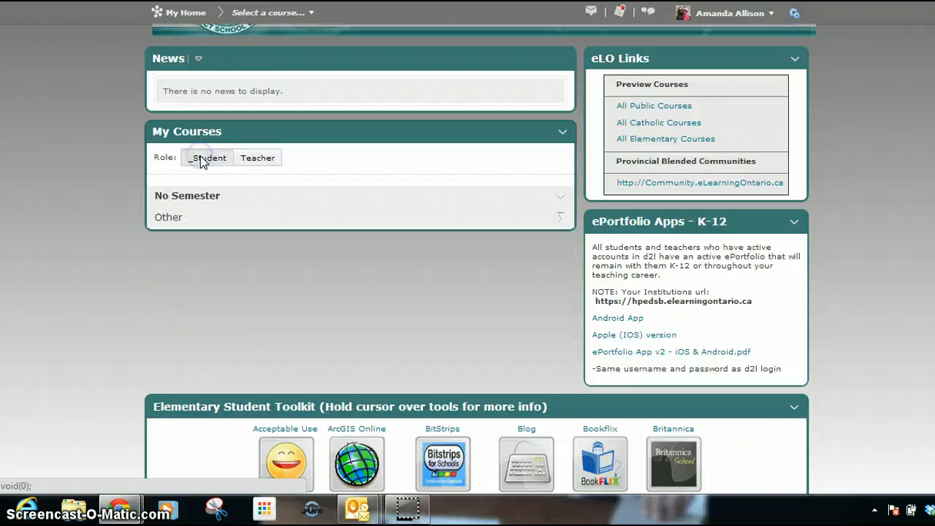
click(307, 219)
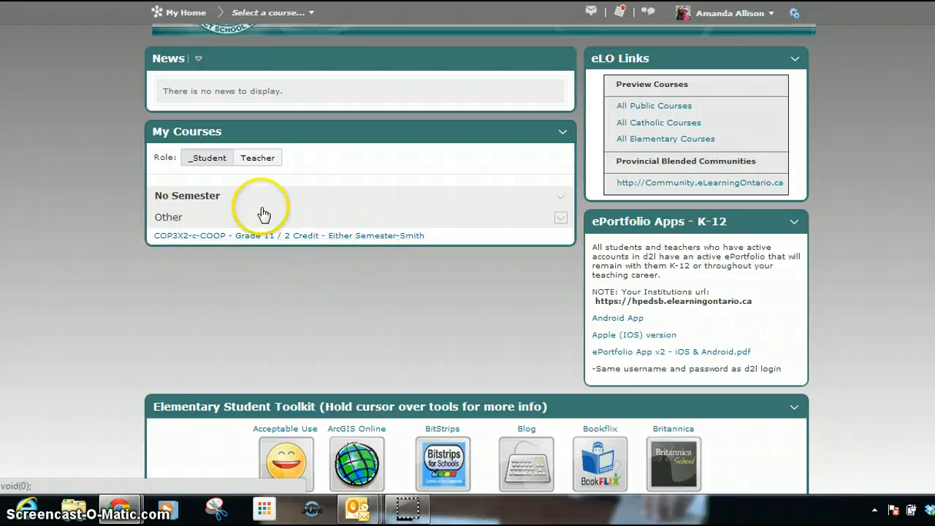
click(250, 161)
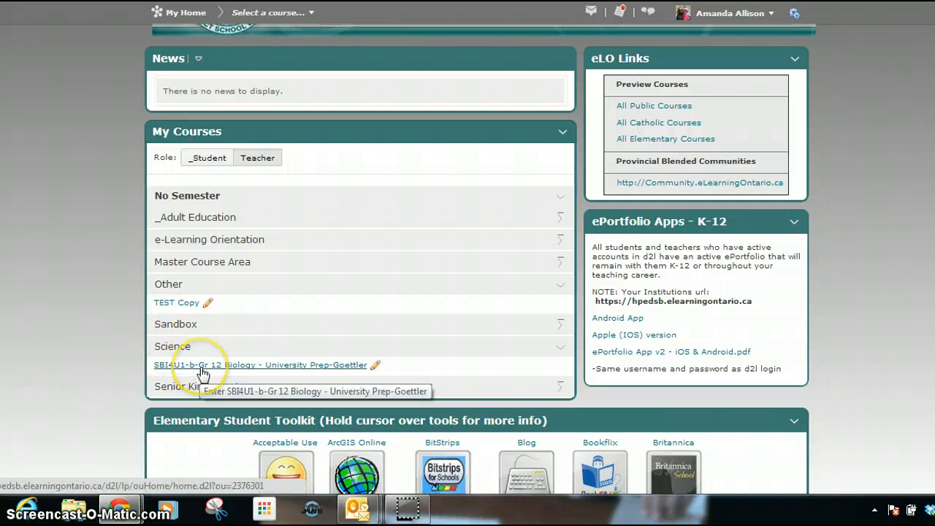
Open the submissions of the Example Turnitin dropbox folder in the SBI4U1-b Gr 12 Biology course.
click(245, 364)
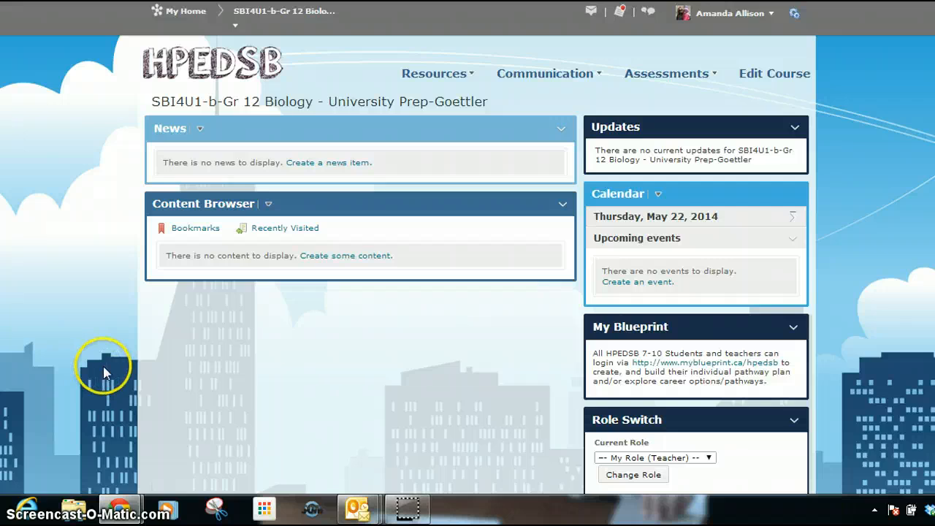
click(669, 74)
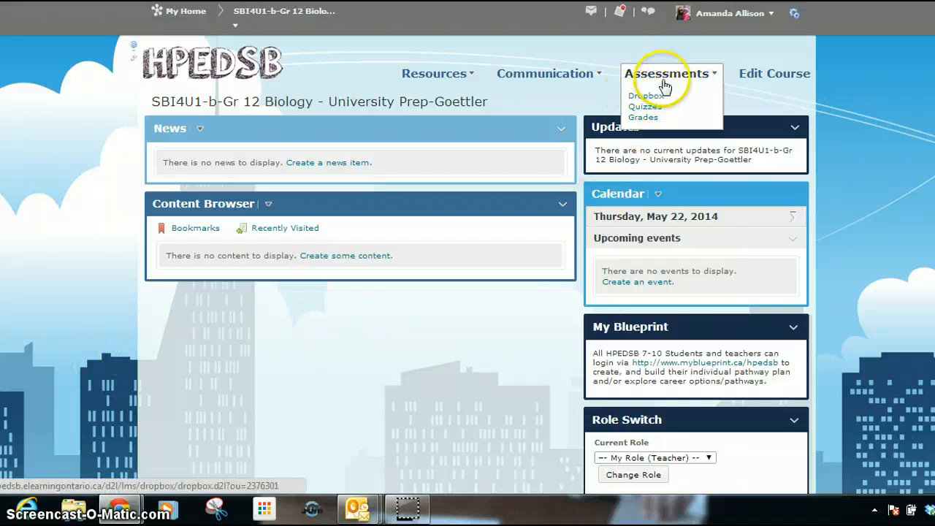
click(647, 96)
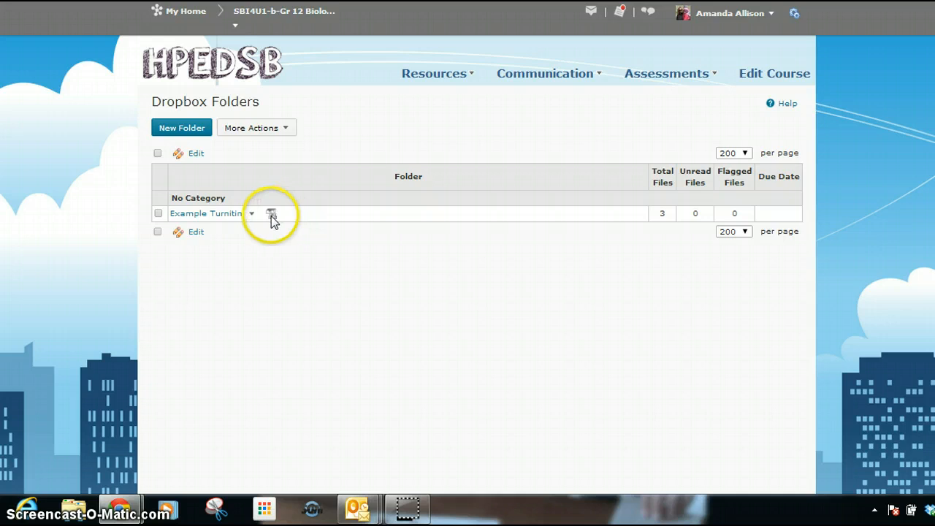
click(217, 216)
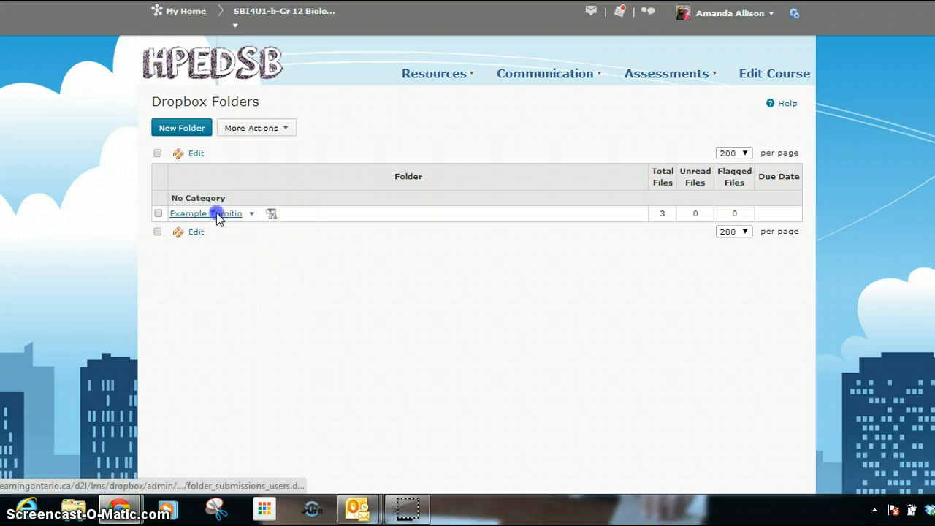
scroll(397, 330, down, 5)
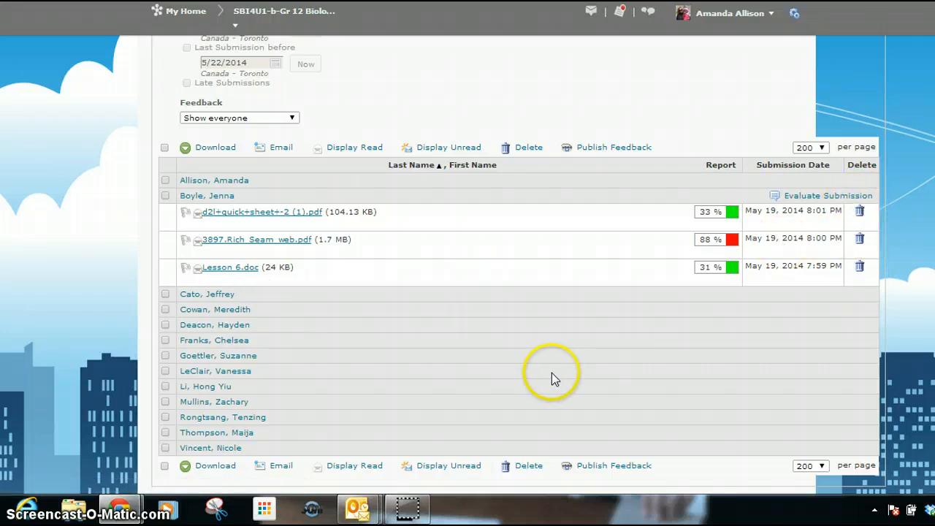
Examine the Turnitin originality report for the submitted file d2l+quick+sheet+-2 (1).pdf.
click(729, 211)
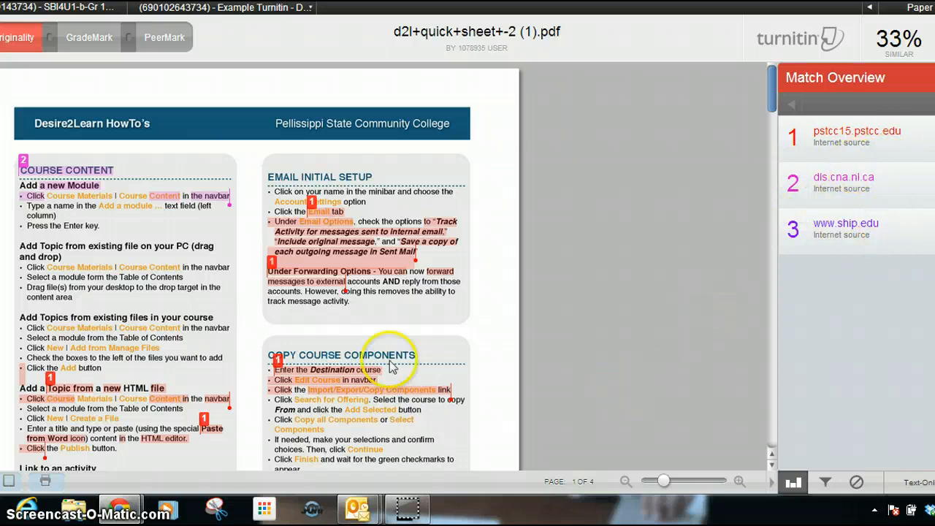
scroll(304, 353, down, 10)
scroll(304, 359, down, 10)
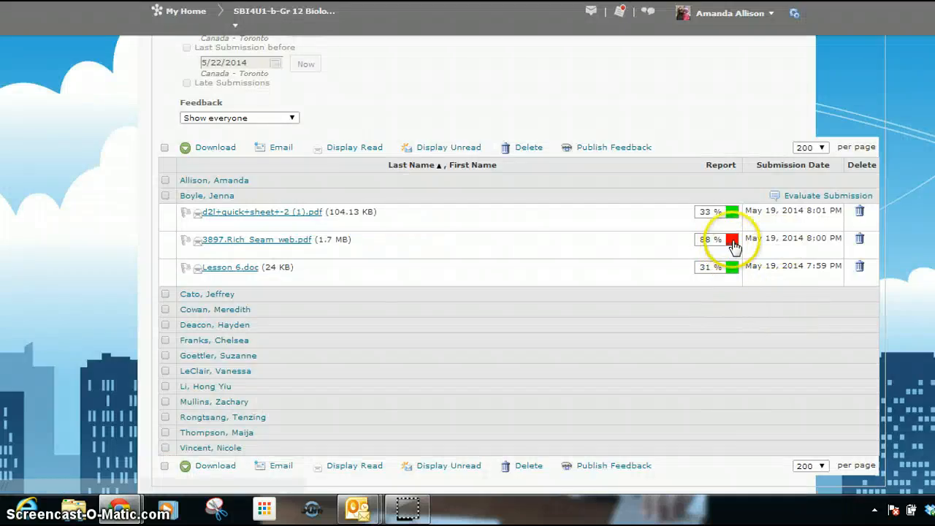
Examine the highlighted matches and the source list in the Turnitin originality report for 3897.Rich_Seam_web.pdf.
click(710, 237)
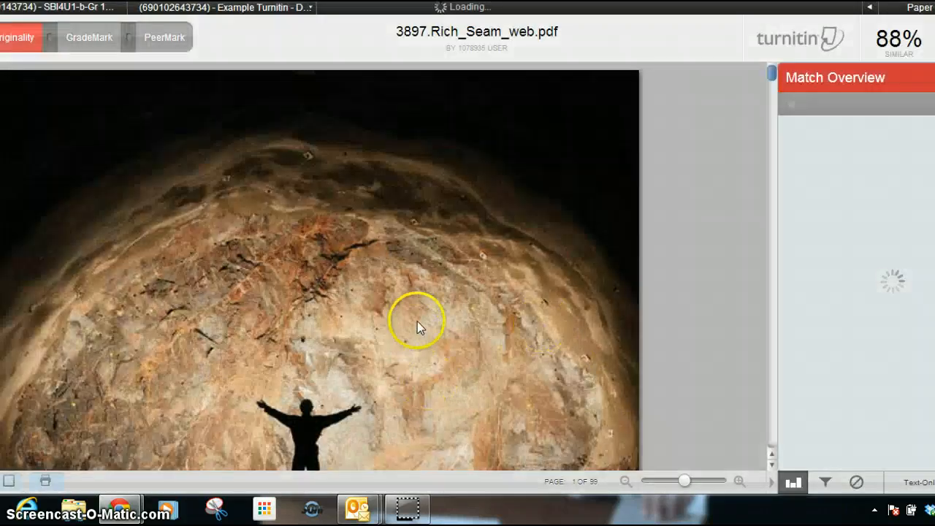
scroll(407, 331, down, 6)
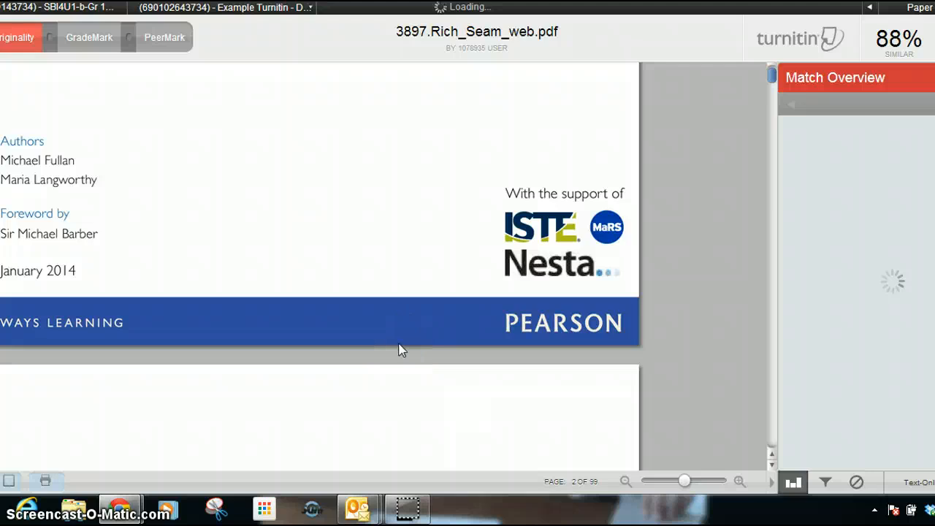
scroll(400, 349, down, 5)
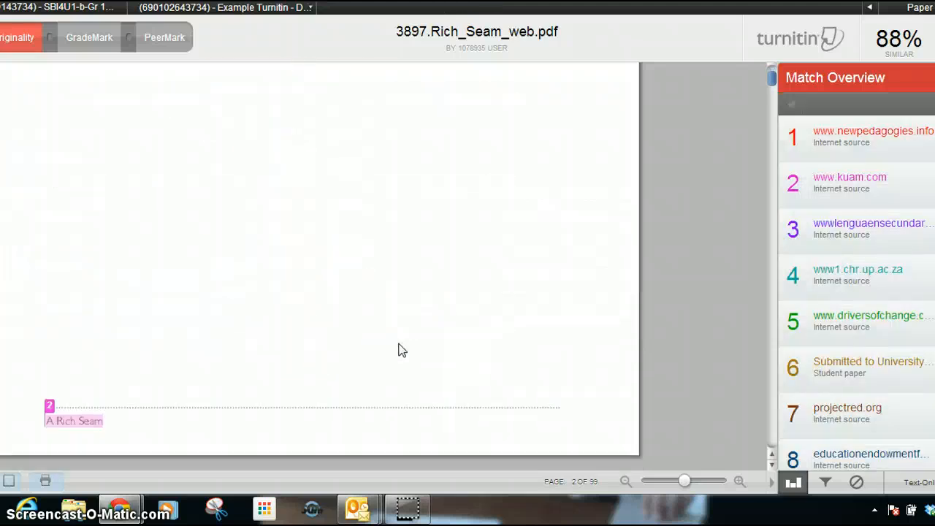
scroll(401, 351, down, 3)
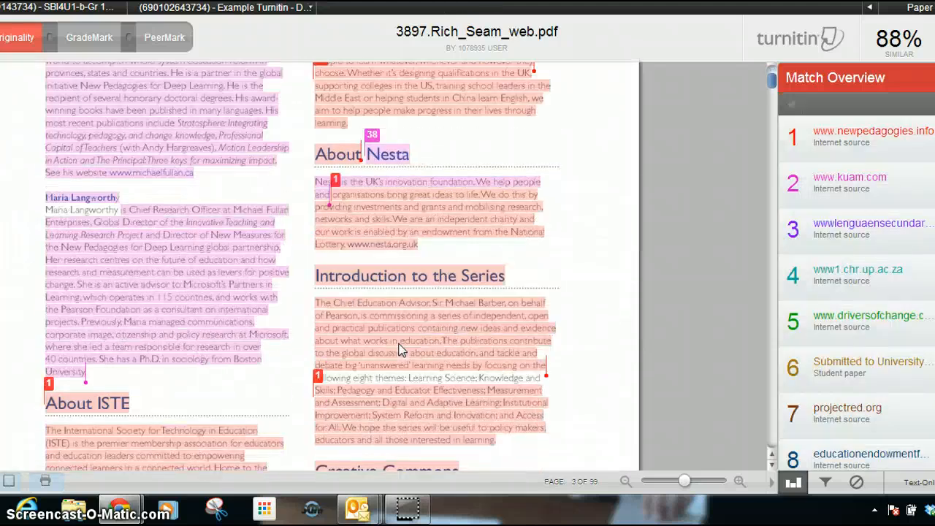
scroll(401, 351, down, 10)
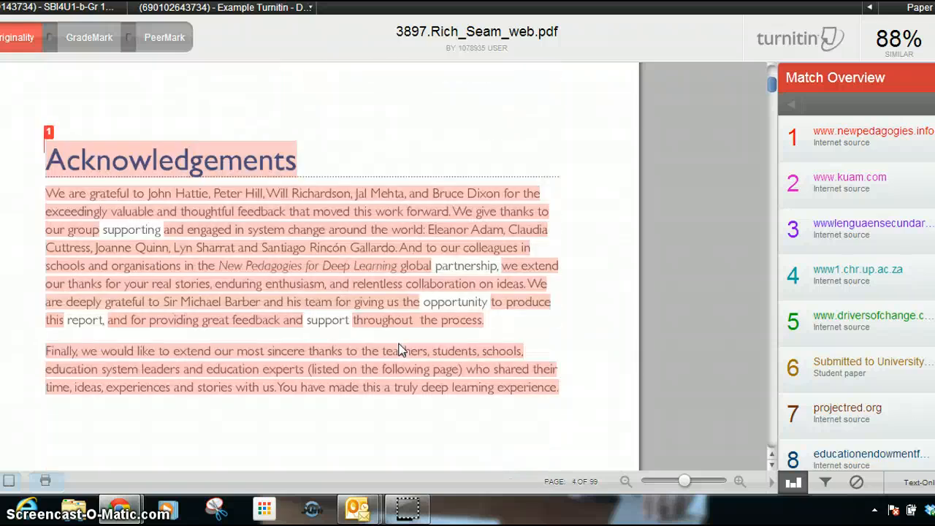
scroll(400, 351, down, 2)
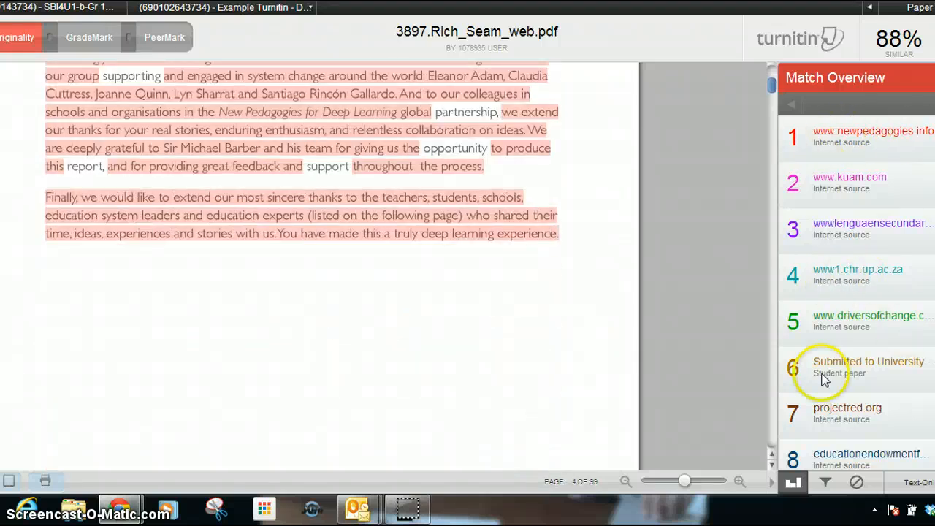
scroll(346, 335, up, 3)
scroll(350, 380, down, 10)
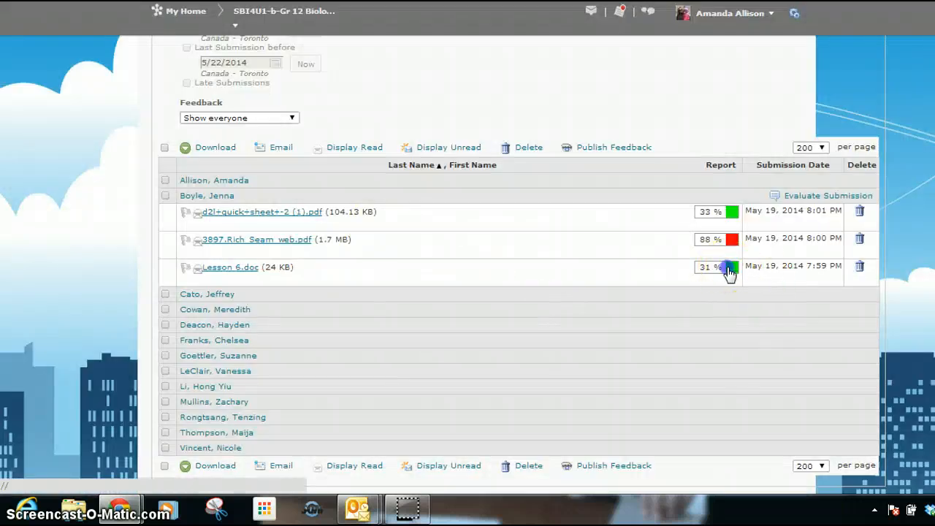
View the originality report and GradeMark comment tools for Lesson 6.doc without adding a comment, and close the report.
click(726, 268)
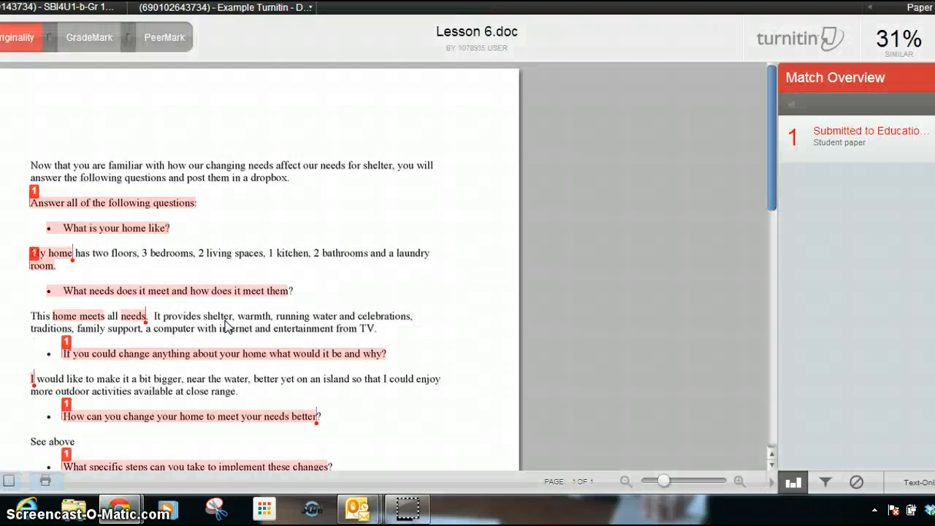
click(81, 37)
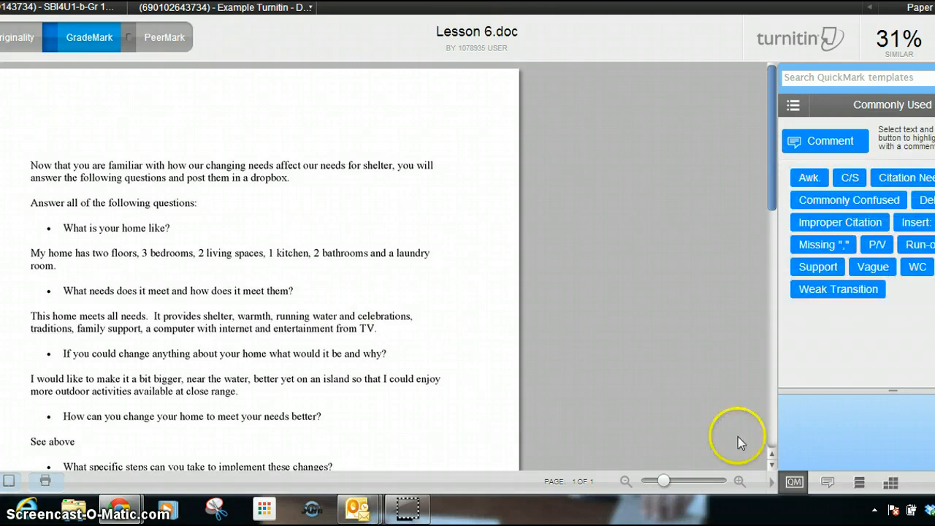
click(843, 149)
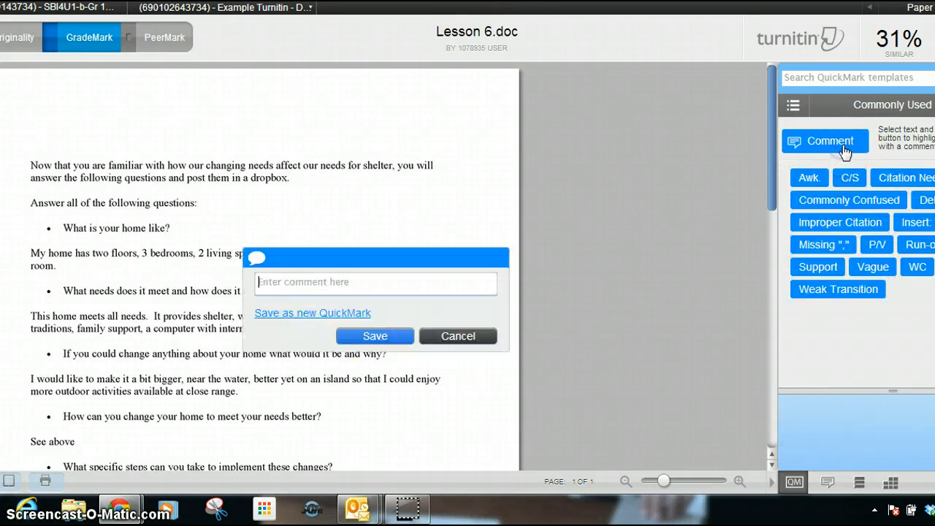
click(458, 337)
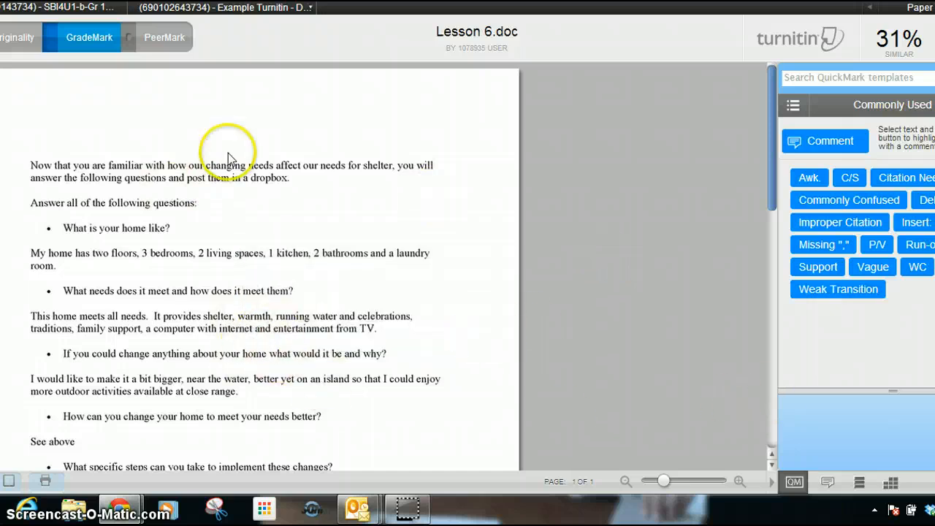
key(ctrl+w)
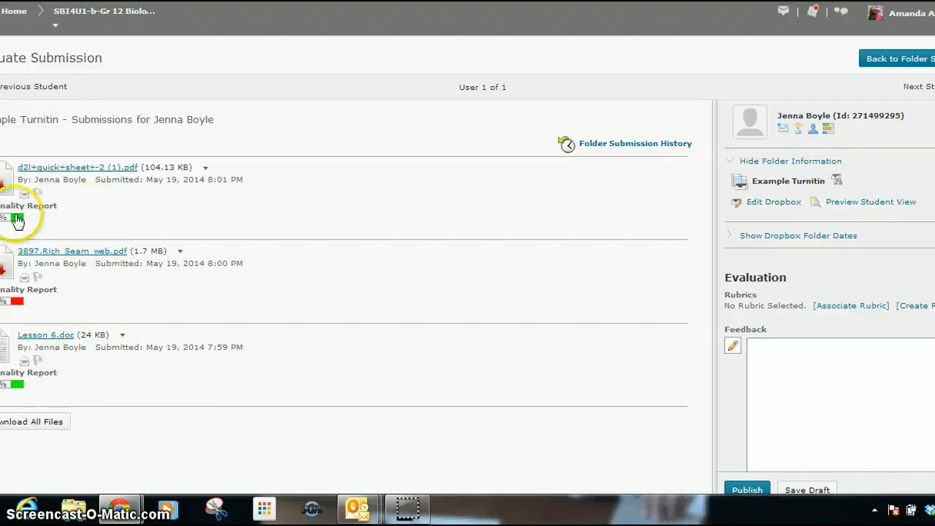
View the feedback editor on the student's submission evaluation and return to the biology course homepage.
click(783, 363)
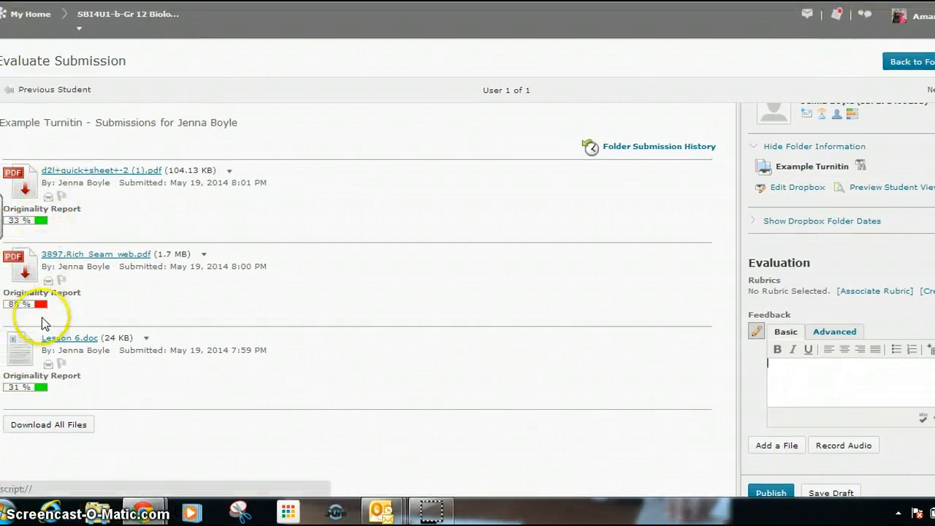
click(150, 14)
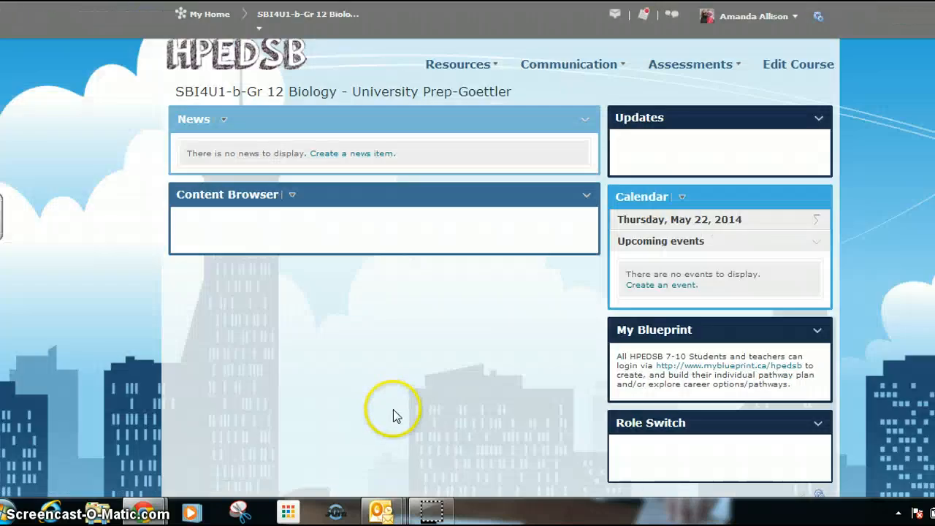
Start a new dropbox folder in the biology course, name it Respiration Lab Report and enable OriginalityCheck for it.
click(678, 79)
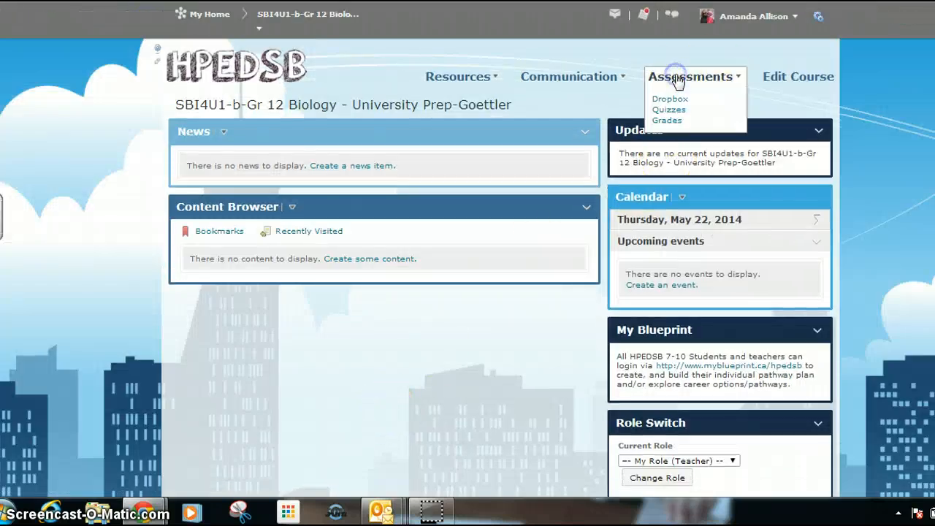
click(669, 98)
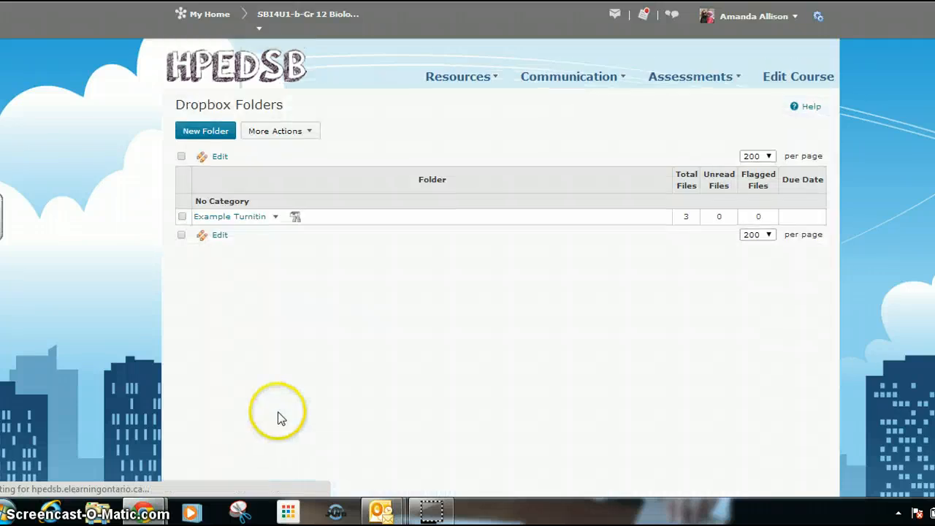
click(215, 130)
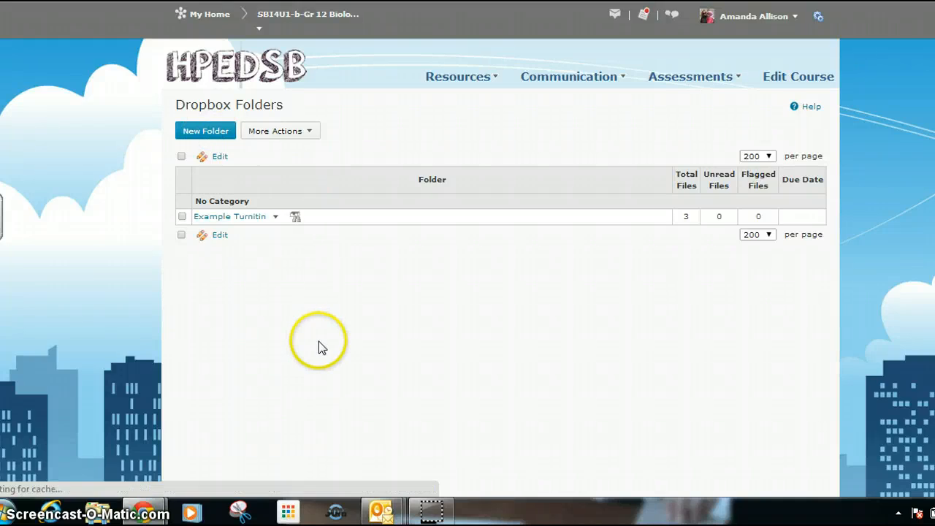
click(239, 195)
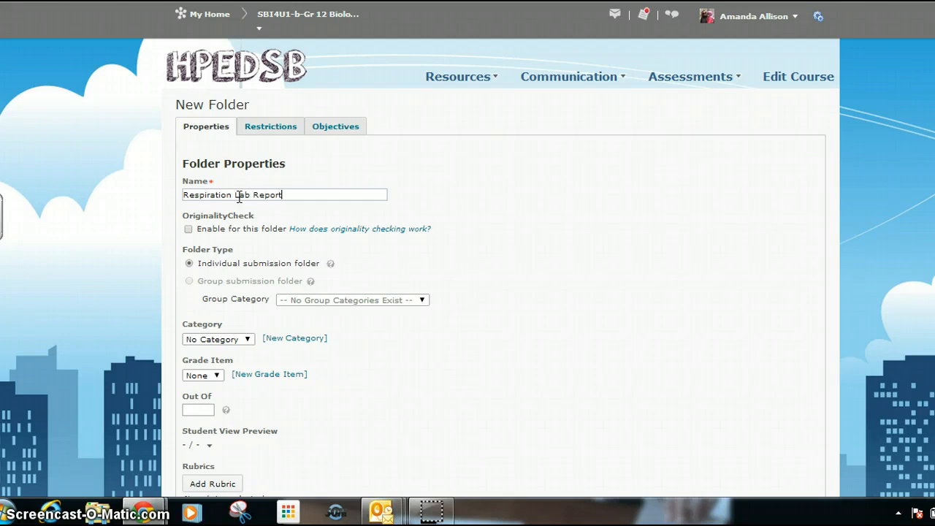
click(109, 251)
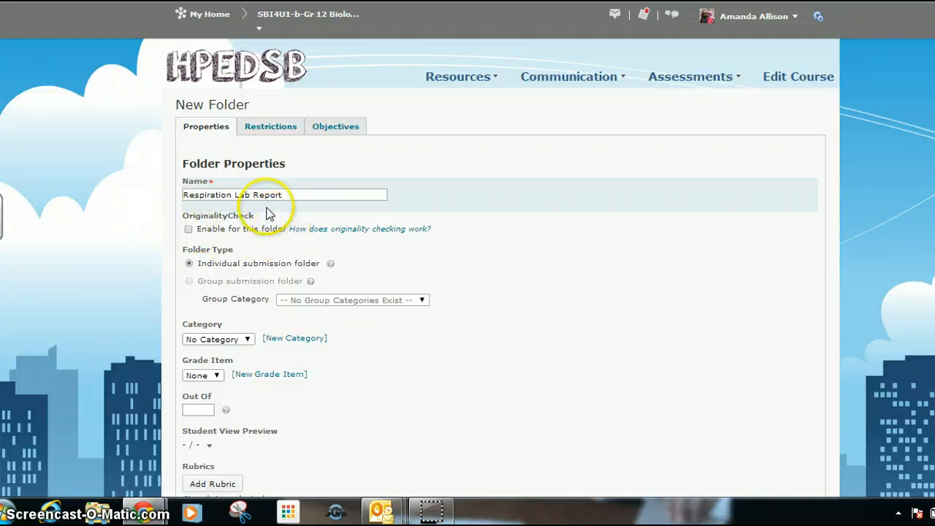
click(187, 228)
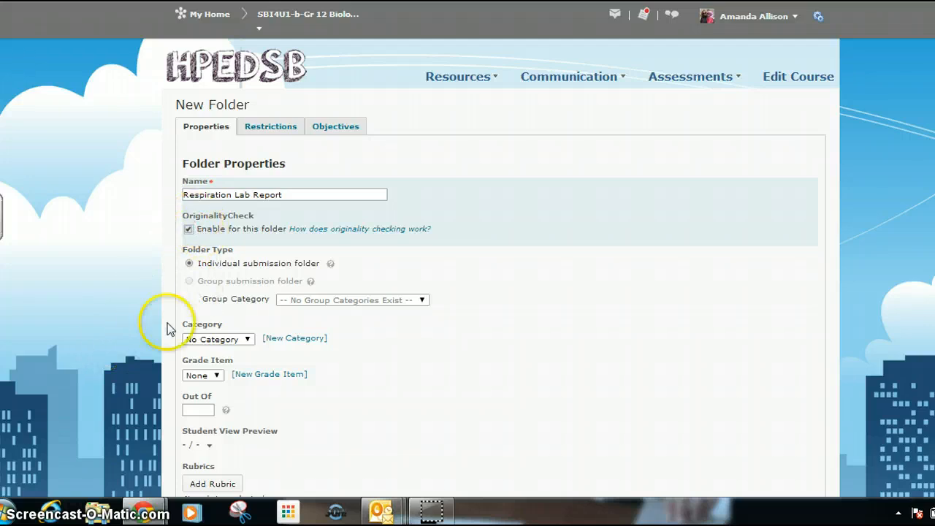
Examine the submission options and the advanced originality checking options of the new folder.
scroll(150, 388, down, 2)
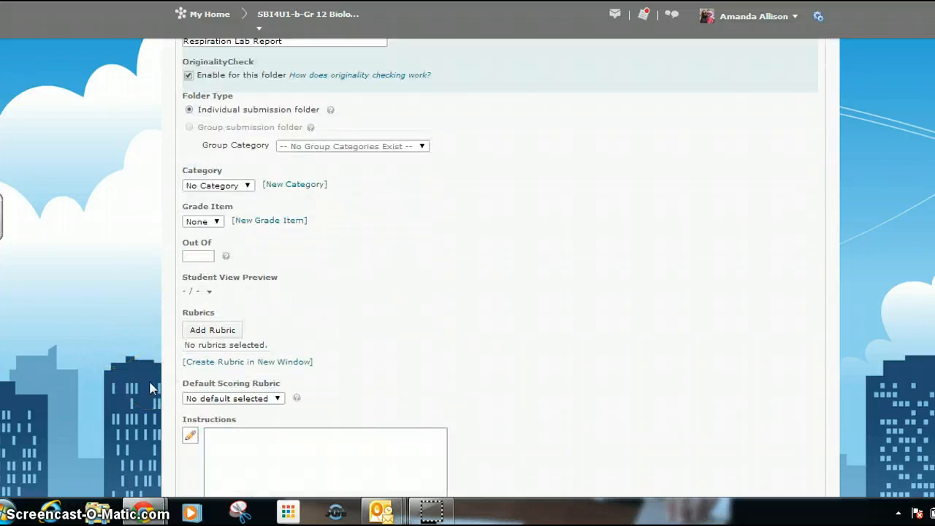
scroll(149, 388, down, 5)
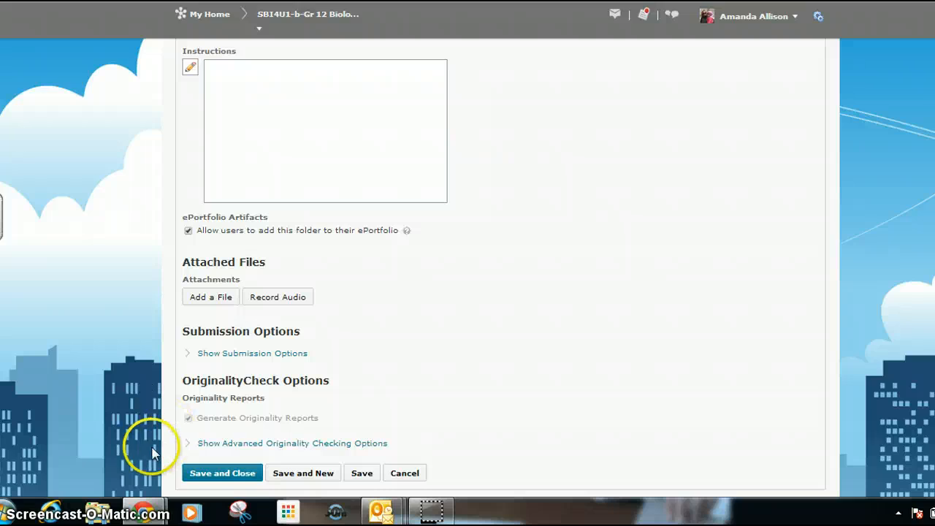
click(186, 354)
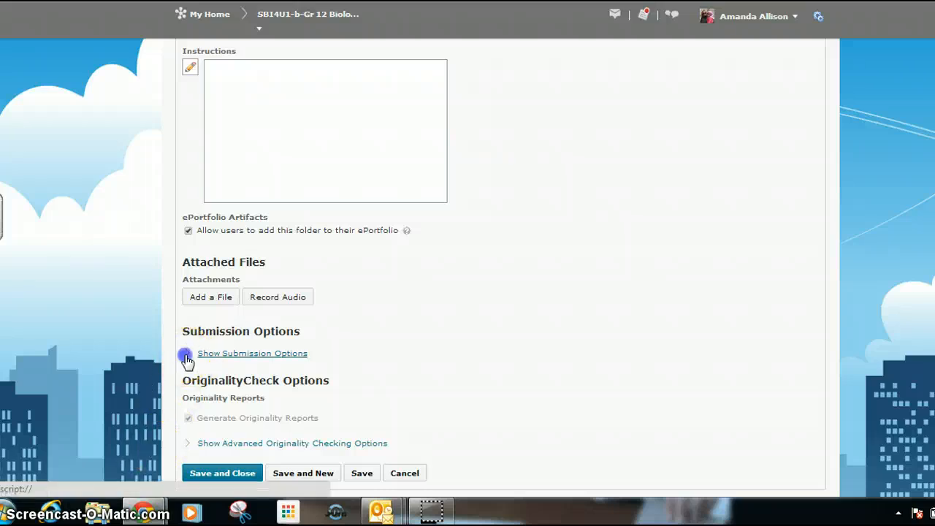
scroll(186, 358, down, 2)
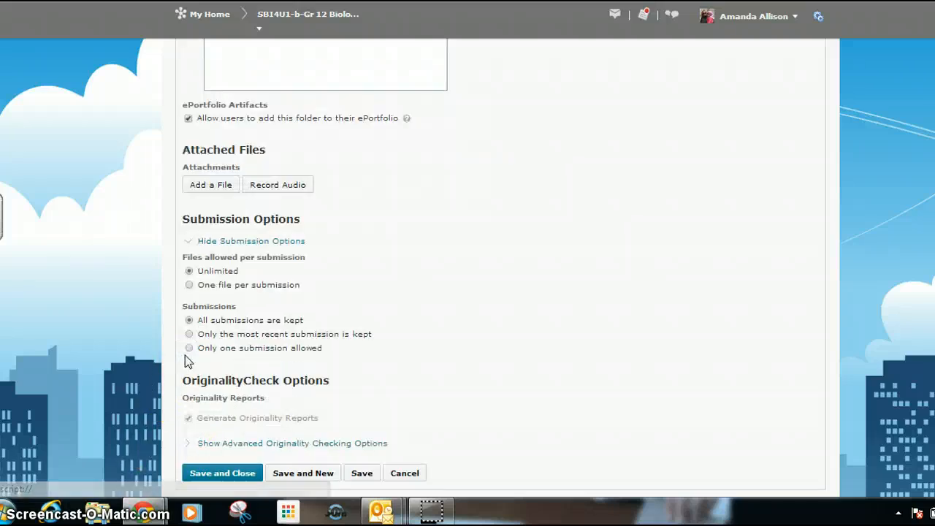
click(187, 442)
scroll(187, 443, down, 3)
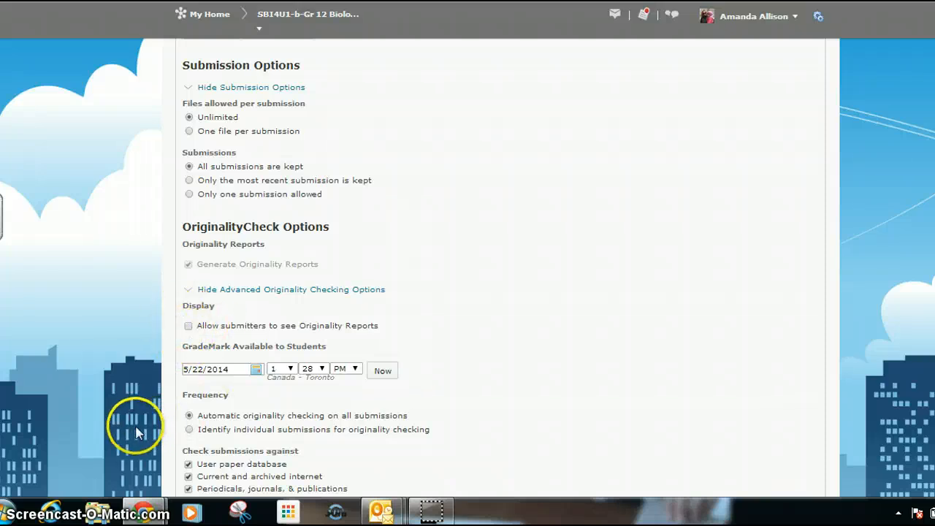
scroll(134, 426, down, 2)
Collapse the expanded option sections without changing them, and save and close the new dropbox folder.
scroll(227, 485, up, 5)
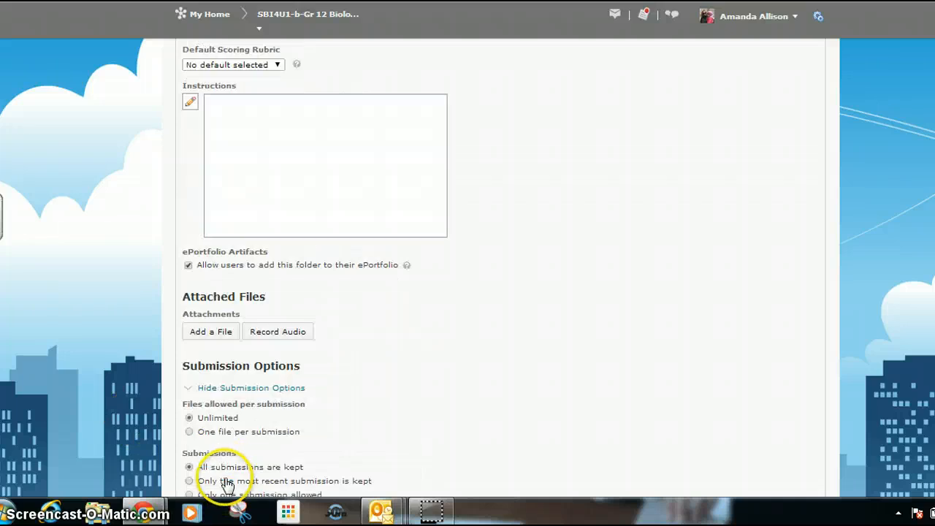
scroll(226, 485, down, 4)
click(187, 283)
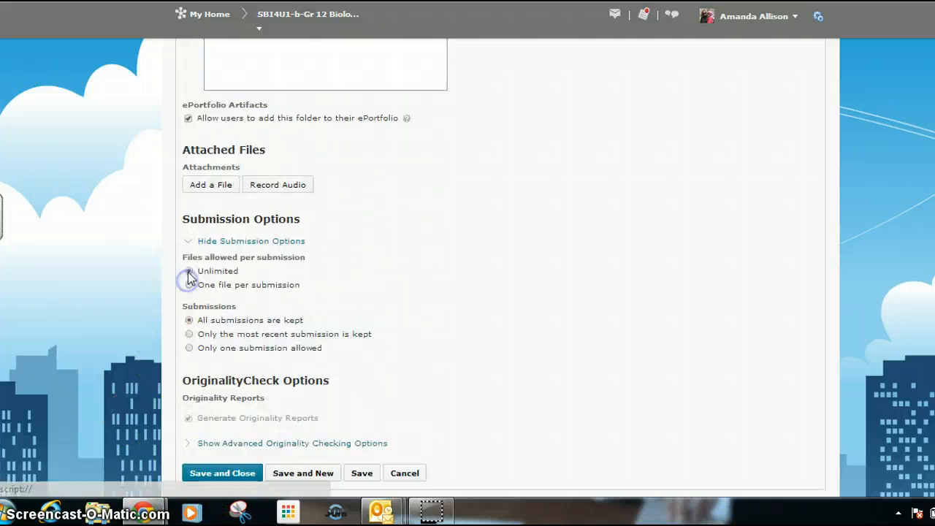
click(188, 247)
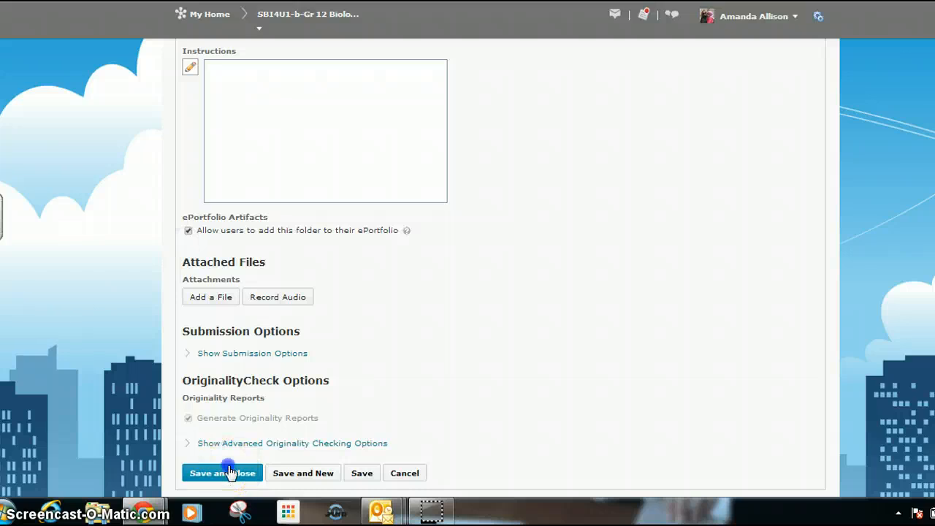
click(204, 473)
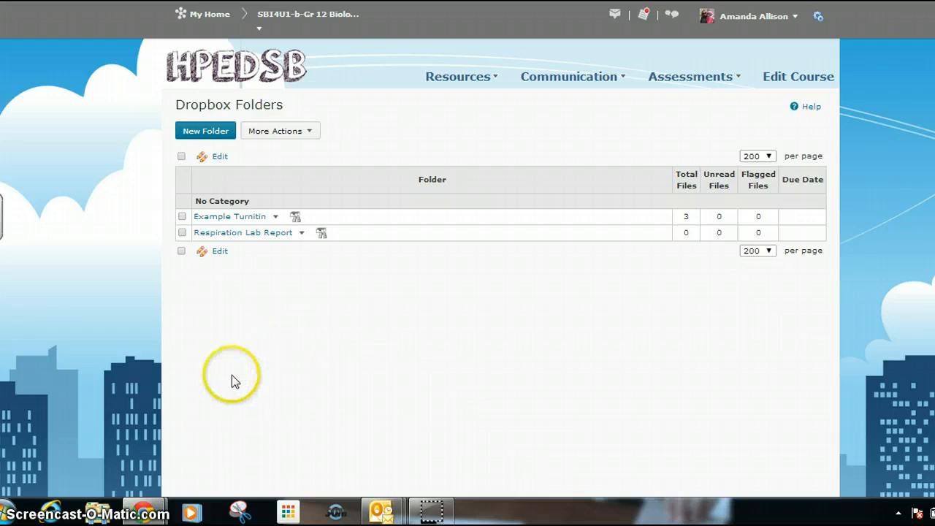
Switch to the student's account, open the Respiration Lab Report folder and attach Britannica School Integration Instructions.pdf from the computer.
click(736, 22)
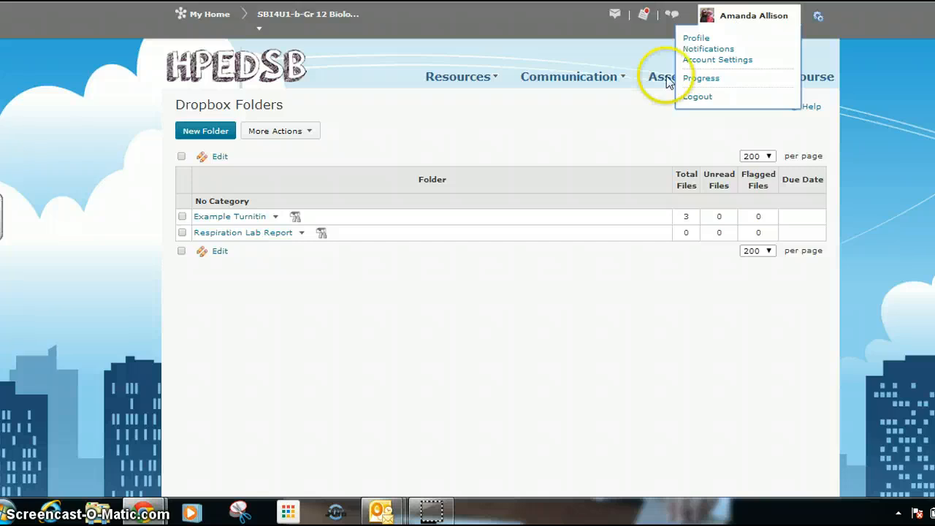
click(586, 125)
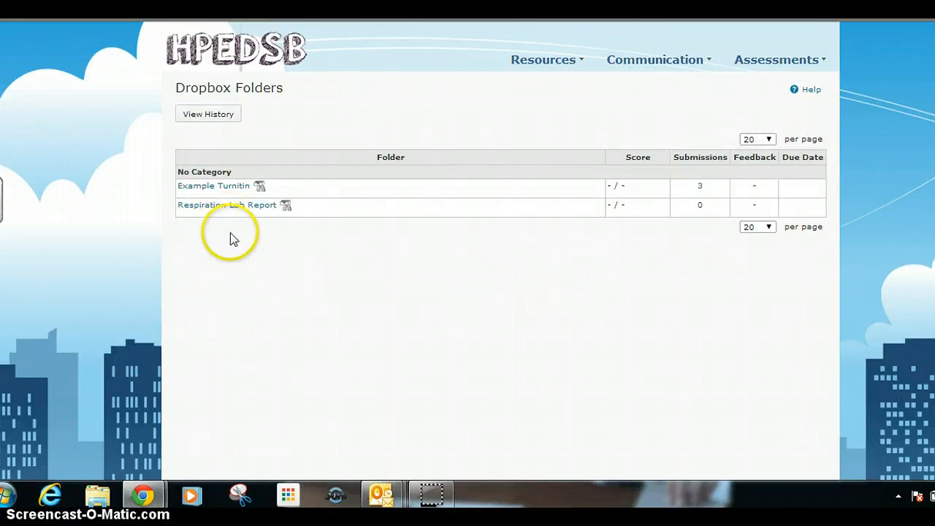
click(229, 210)
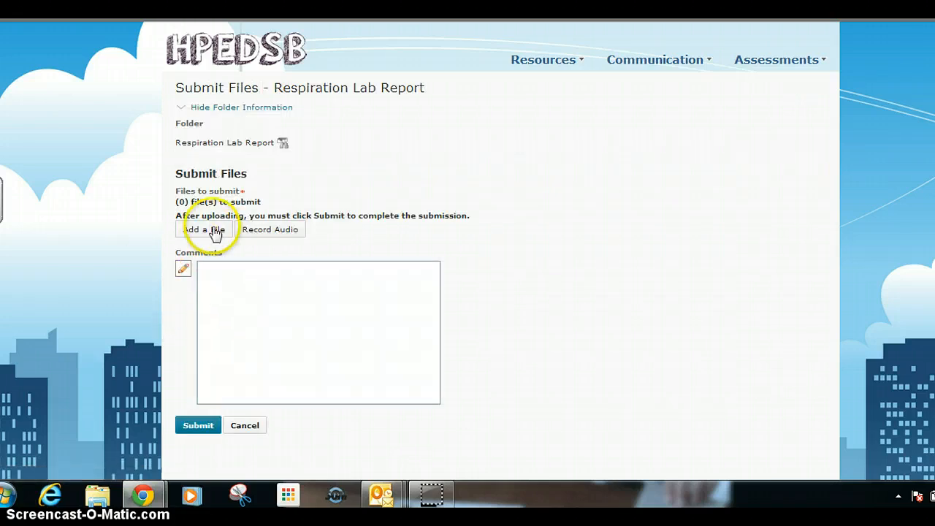
click(201, 229)
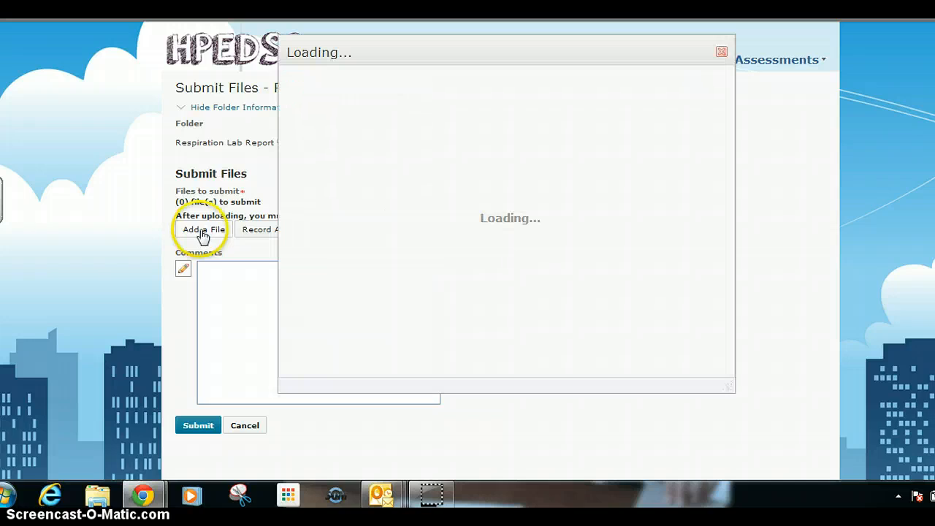
click(444, 121)
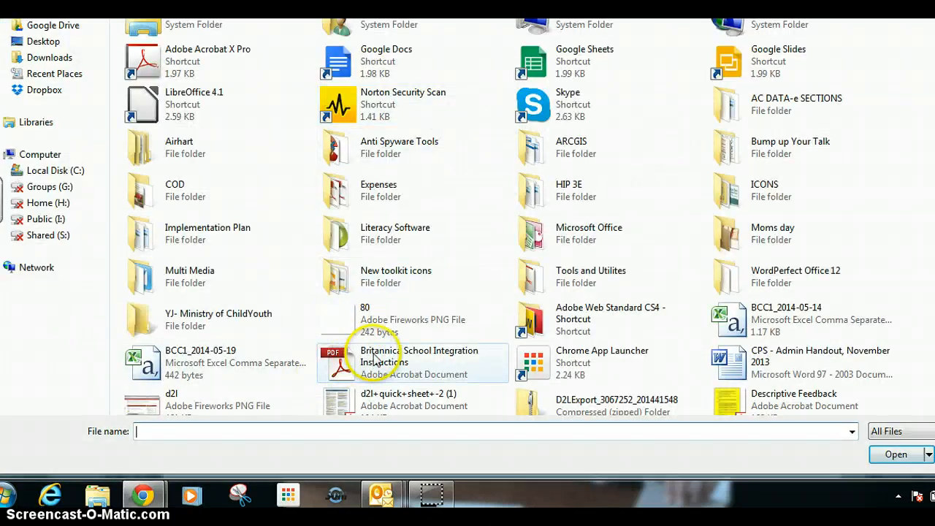
click(374, 355)
double_click(374, 355)
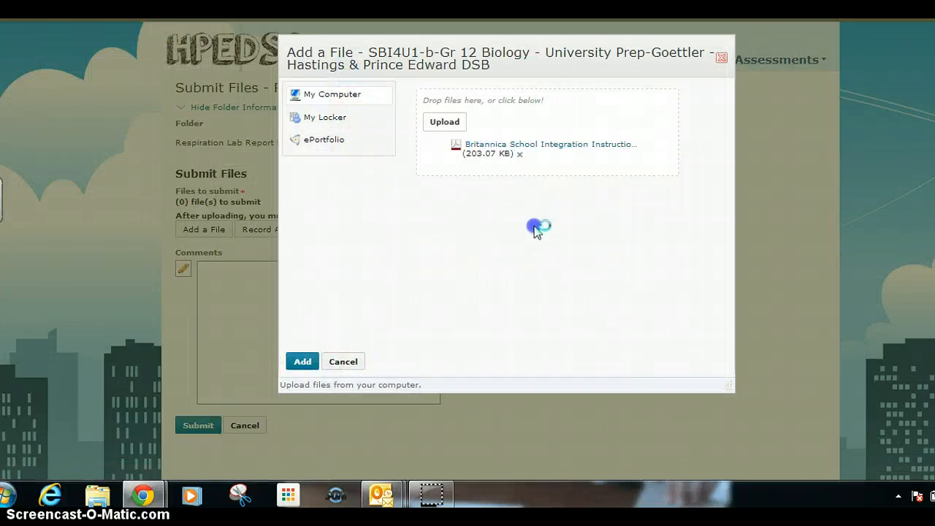
click(300, 361)
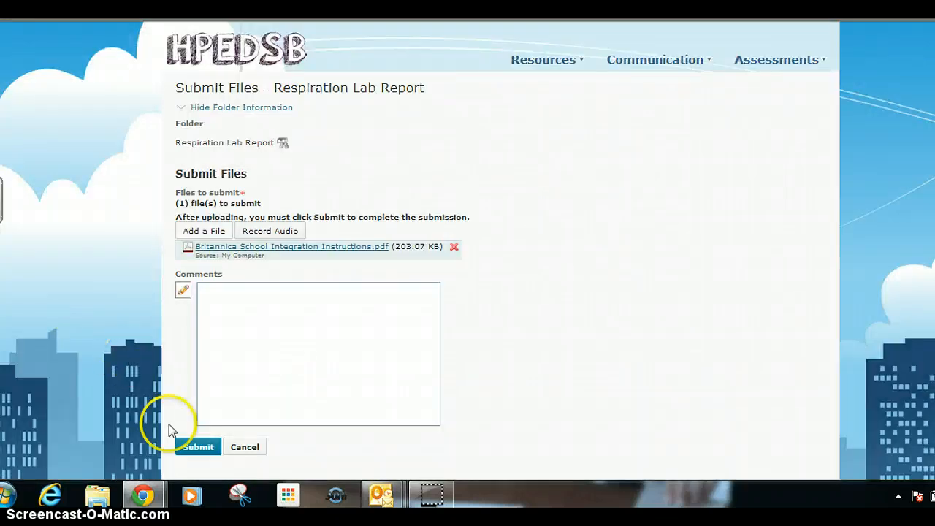
Add the comment "Message to teacher", submit the file and return to the student's dropbox folder list.
click(247, 408)
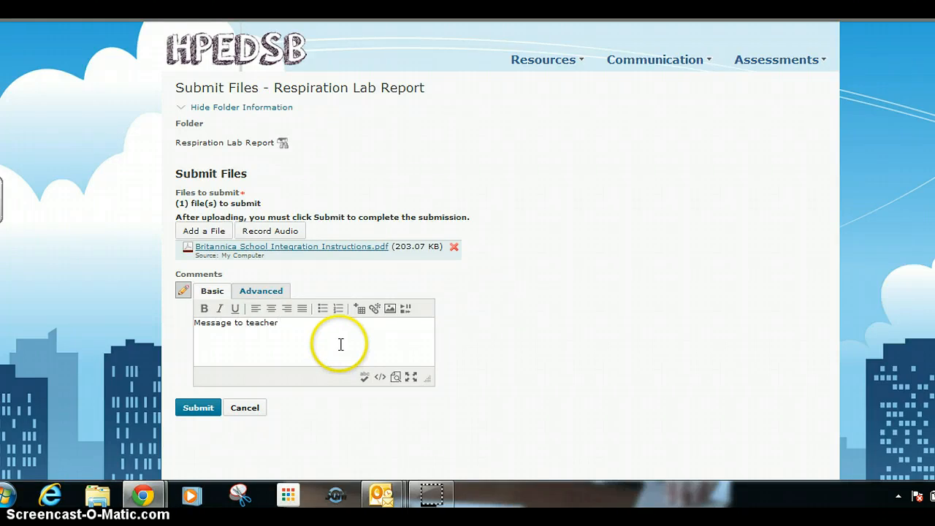
click(198, 407)
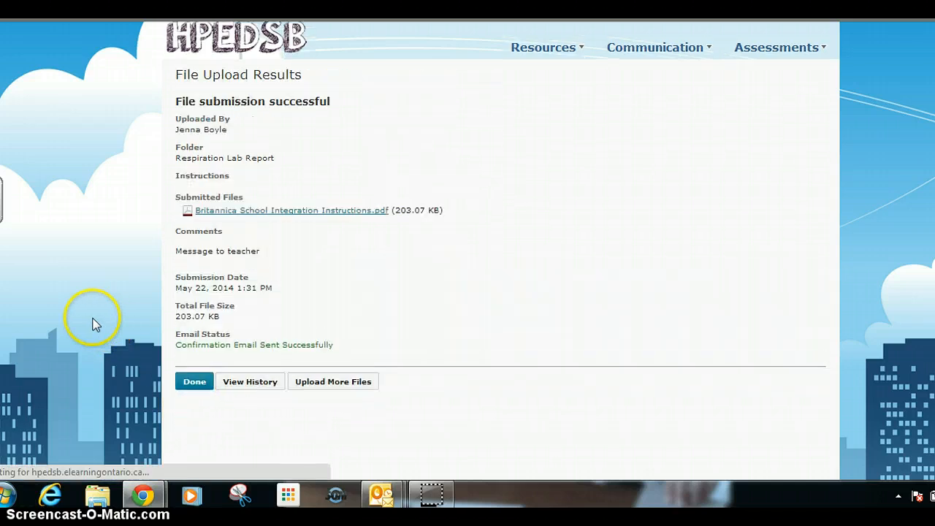
click(195, 394)
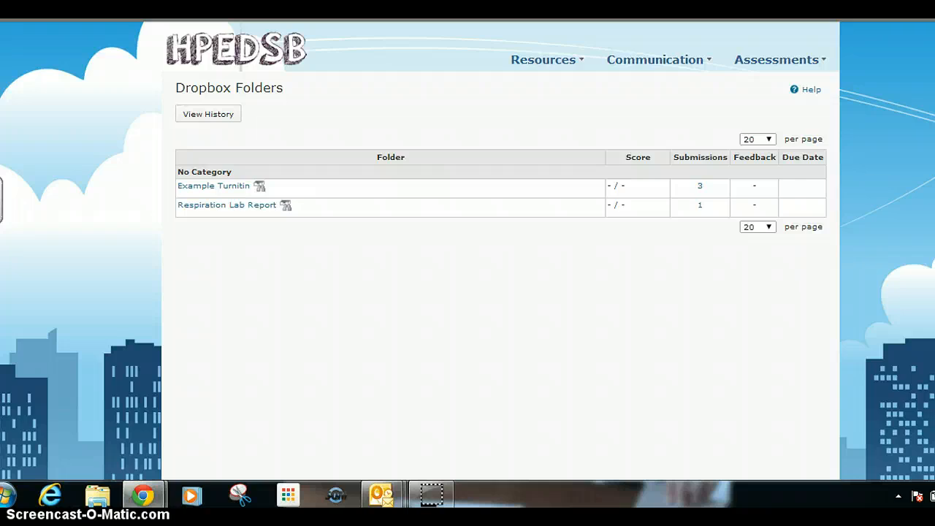
Switch back to the teacher's account and check the report status of the student's submission in the Respiration Lab Report dropbox folder.
click(793, 11)
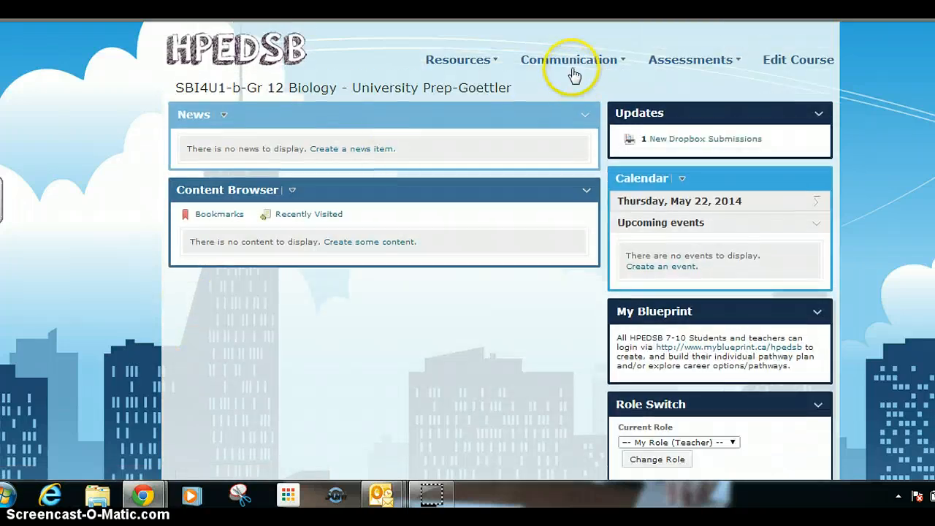
click(694, 59)
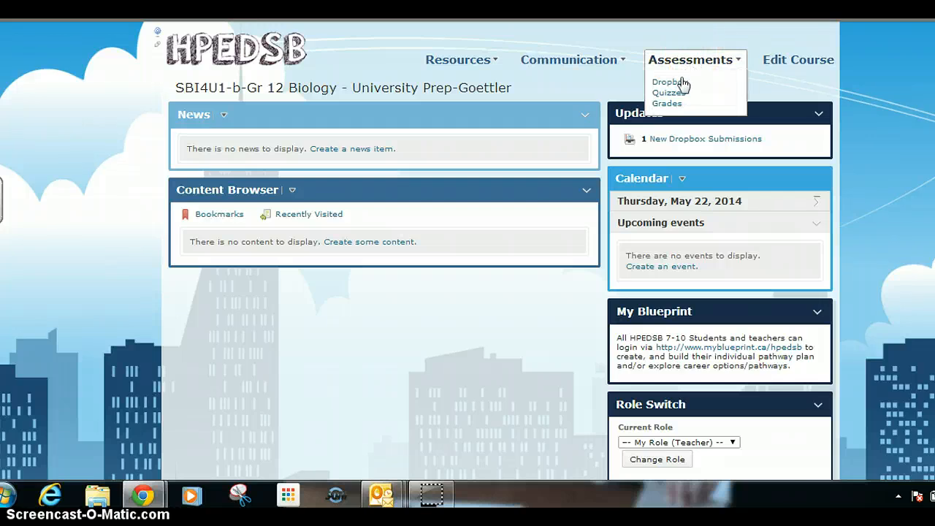
click(679, 83)
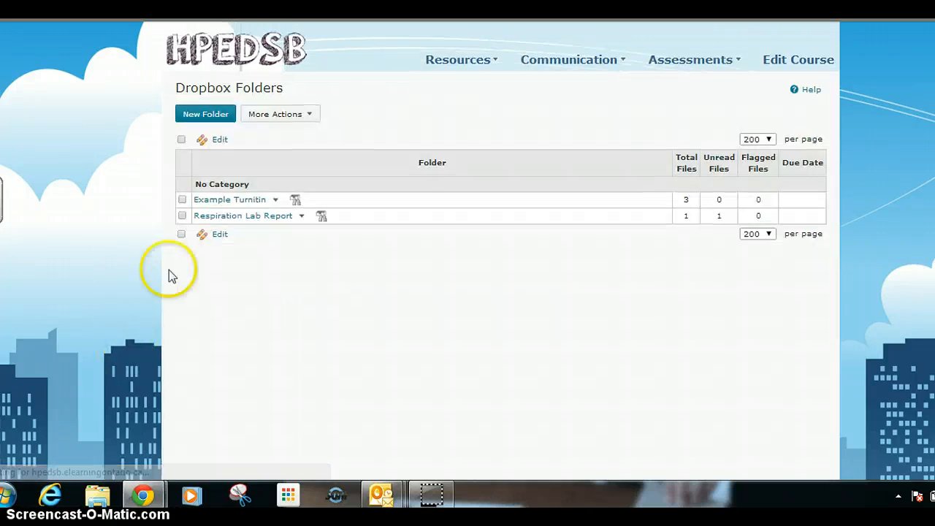
click(261, 215)
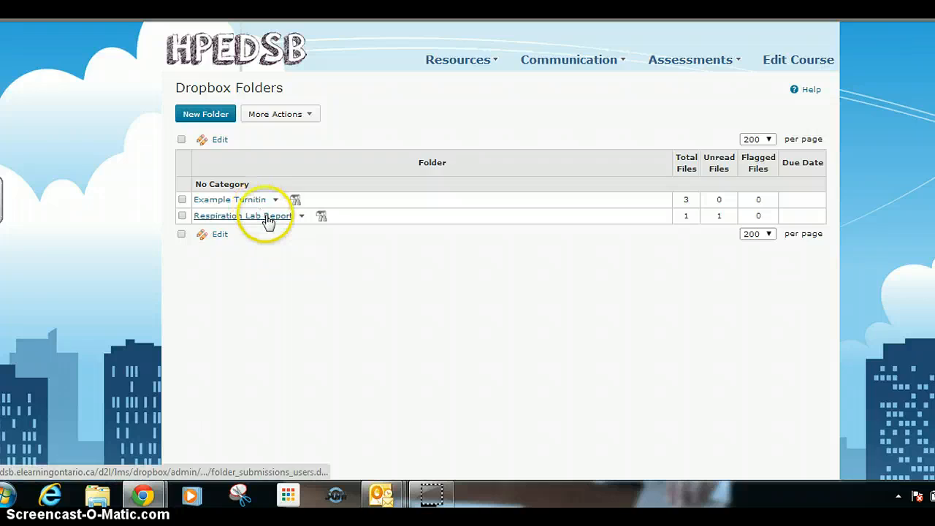
scroll(157, 335, down, 4)
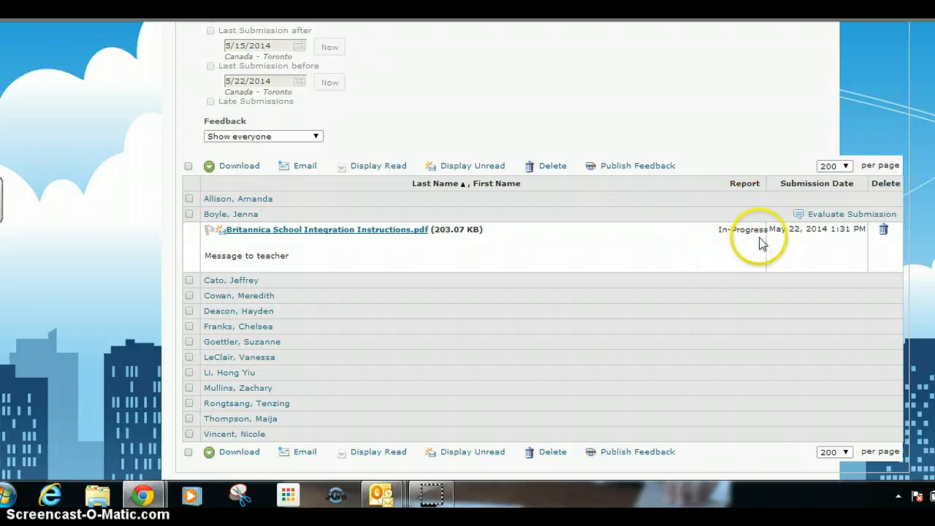
scroll(394, 338, up, 5)
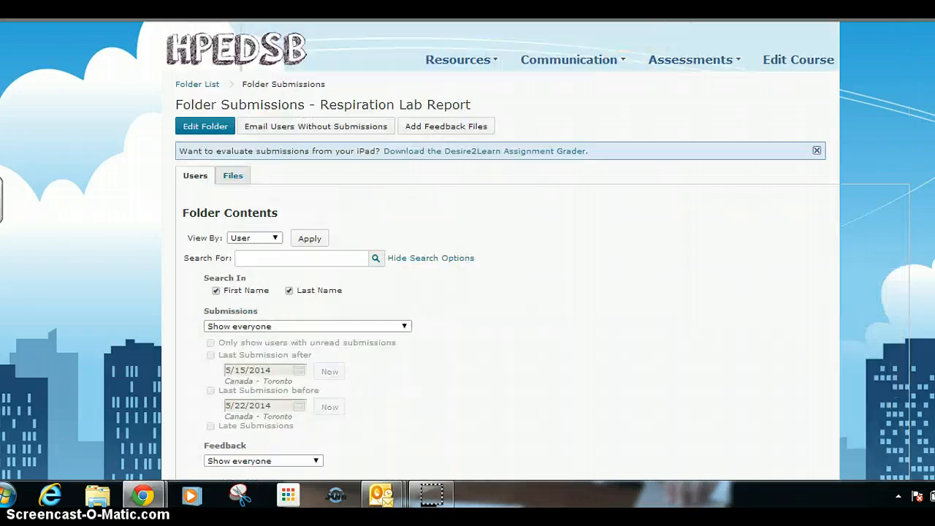
Open the Example Turnitin dropbox folder and examine the originality percentages of the student's submitted files.
click(683, 59)
click(678, 82)
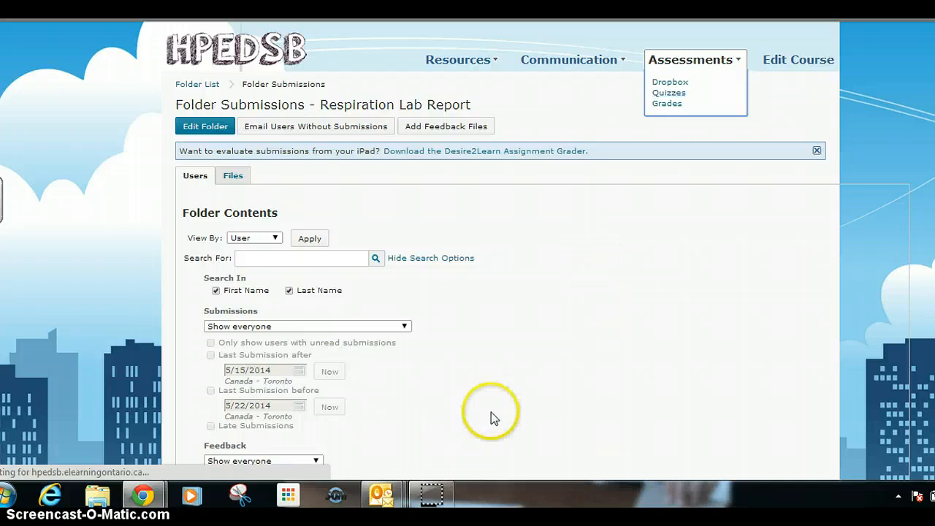
click(233, 200)
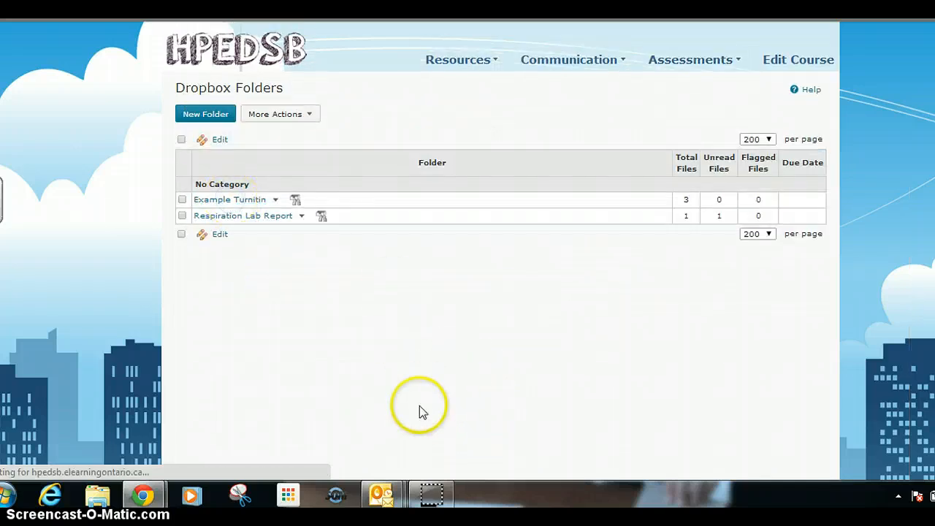
scroll(434, 378, down, 5)
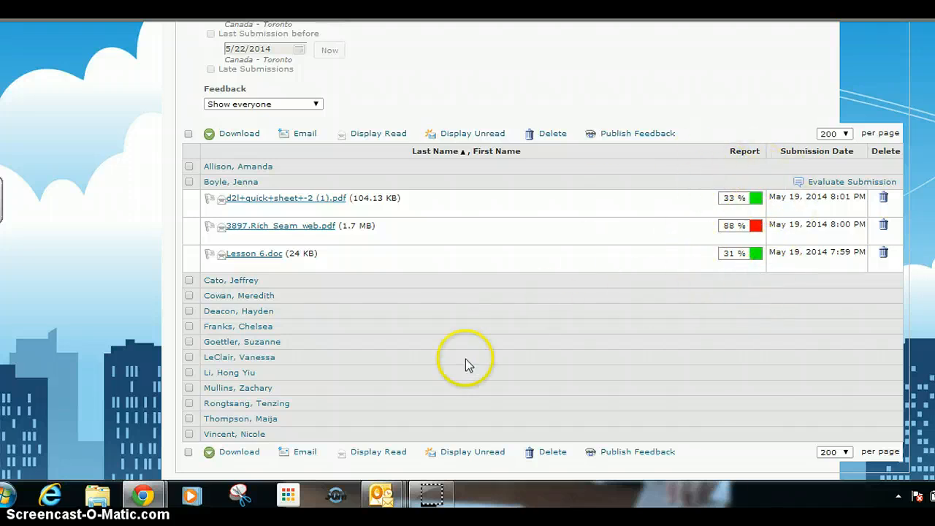
scroll(465, 362, up, 5)
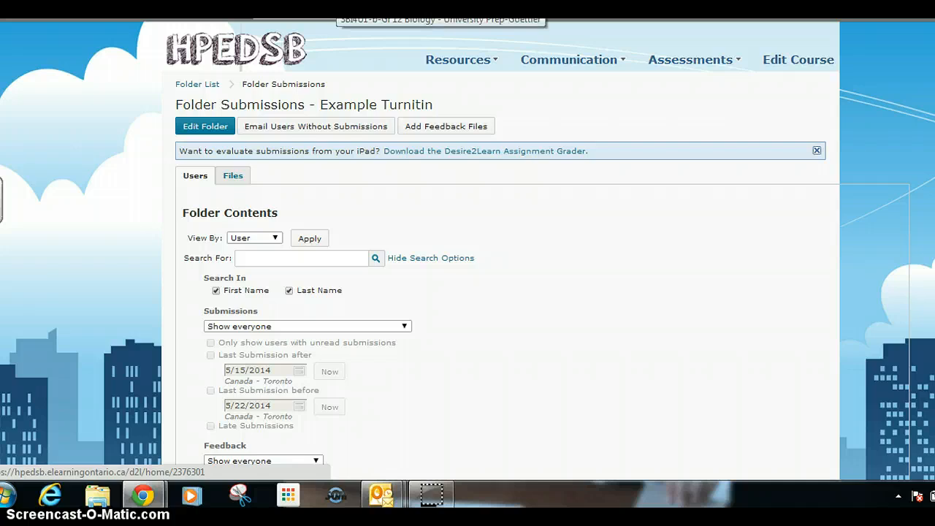
scroll(566, 281, down, 3)
scroll(552, 290, up, 3)
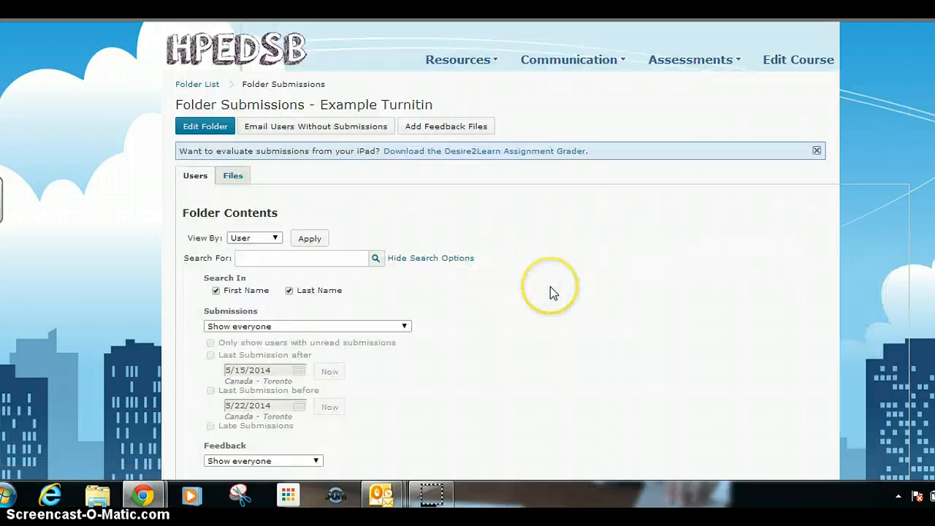
scroll(550, 289, down, 4)
click(387, 400)
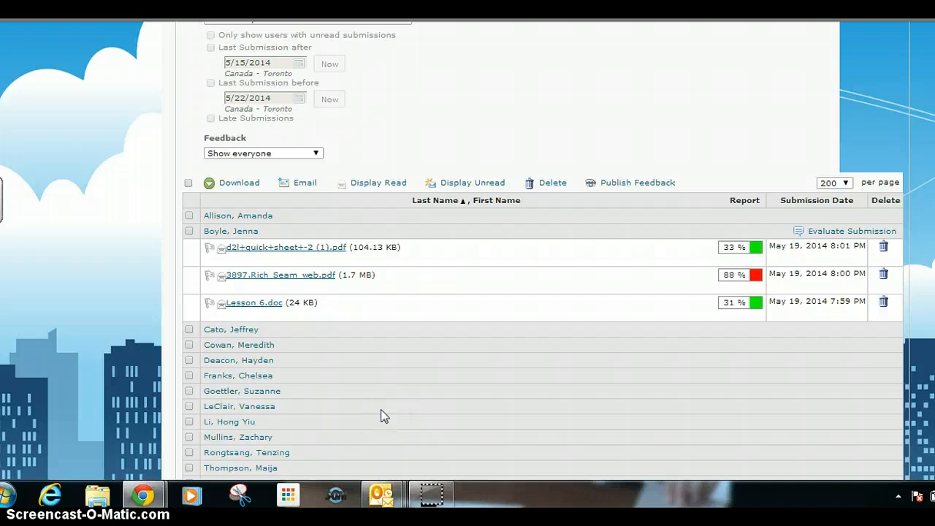
Return from the Example Turnitin submissions to the course's list of dropbox folders.
scroll(384, 415, up, 4)
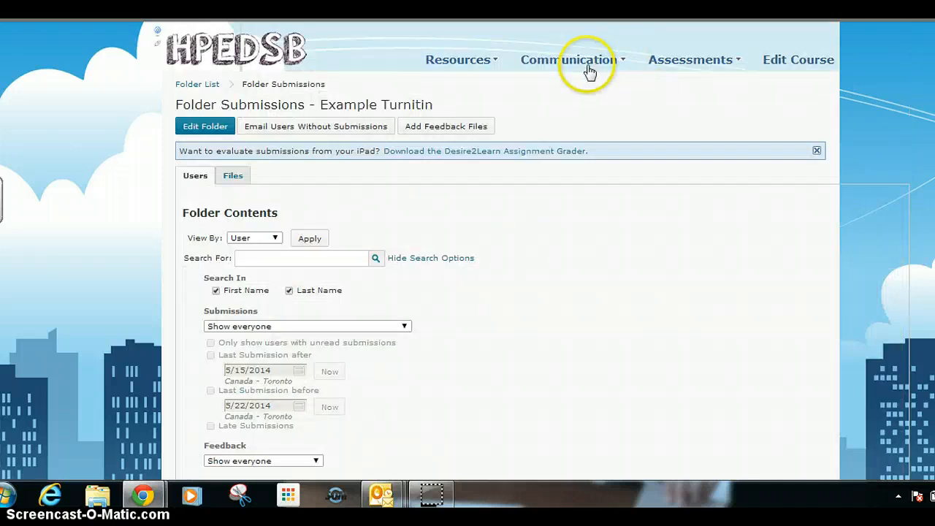
click(697, 61)
click(668, 83)
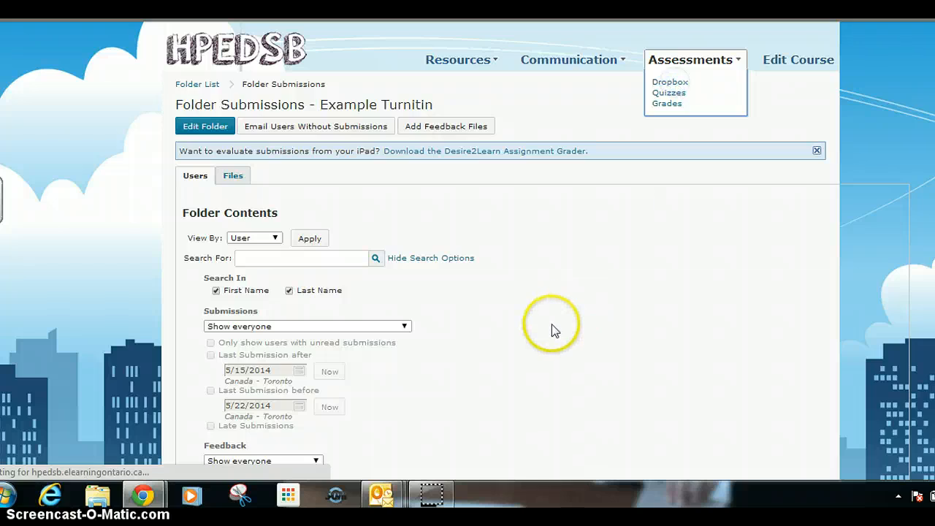